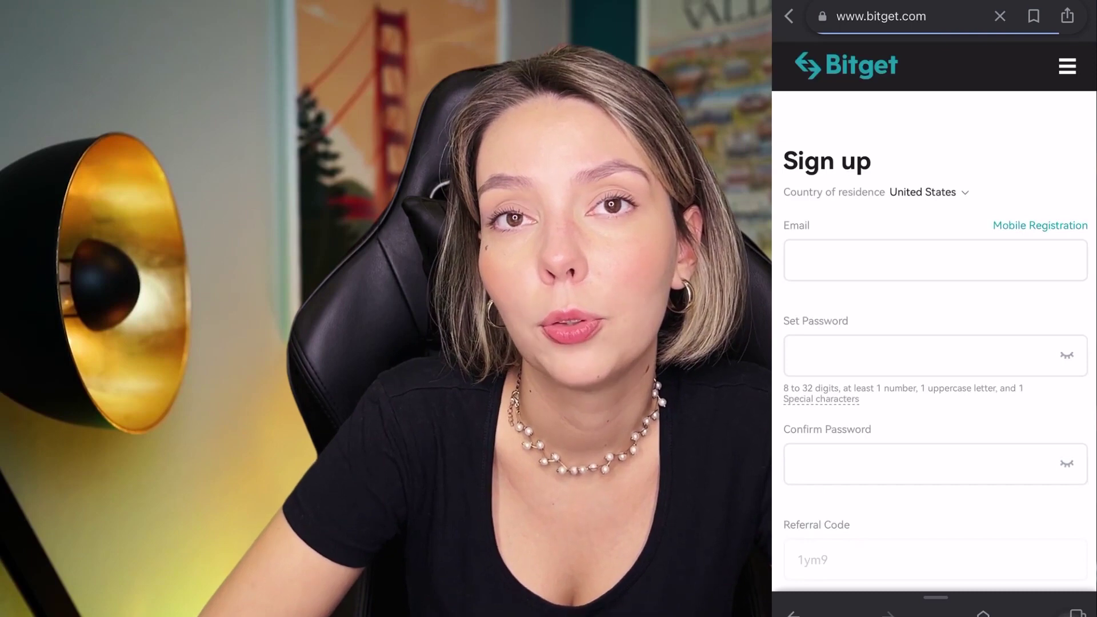
- Search 'ak macd' and add the AK MACD BB indicator pane below the GBPJPY 5-minute chart
scroll(934, 320, "down", 15)
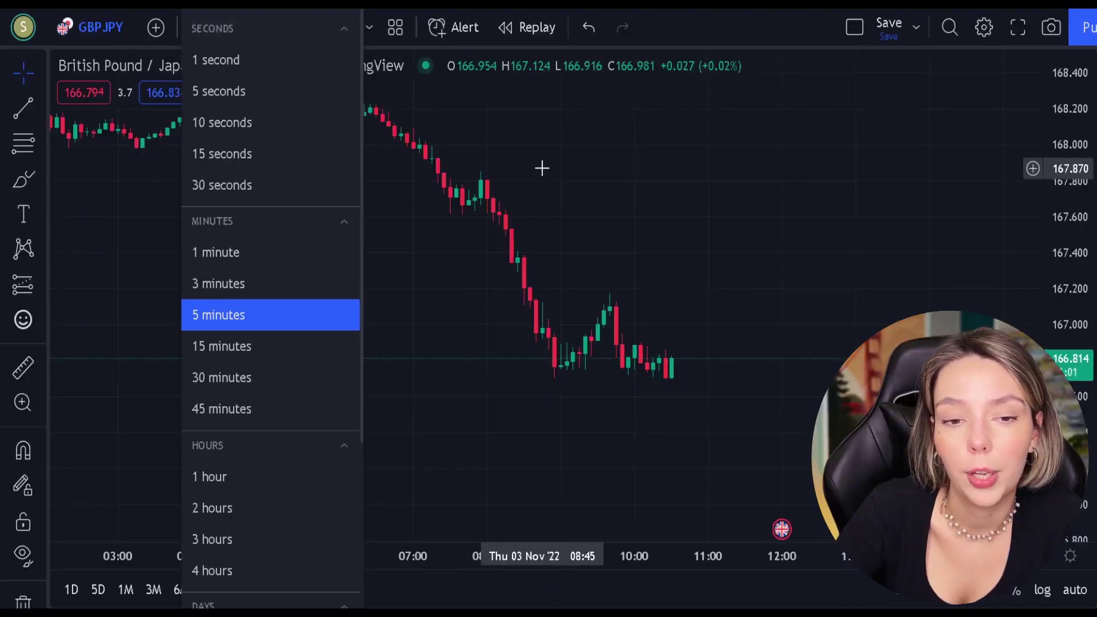
left_click(541, 167)
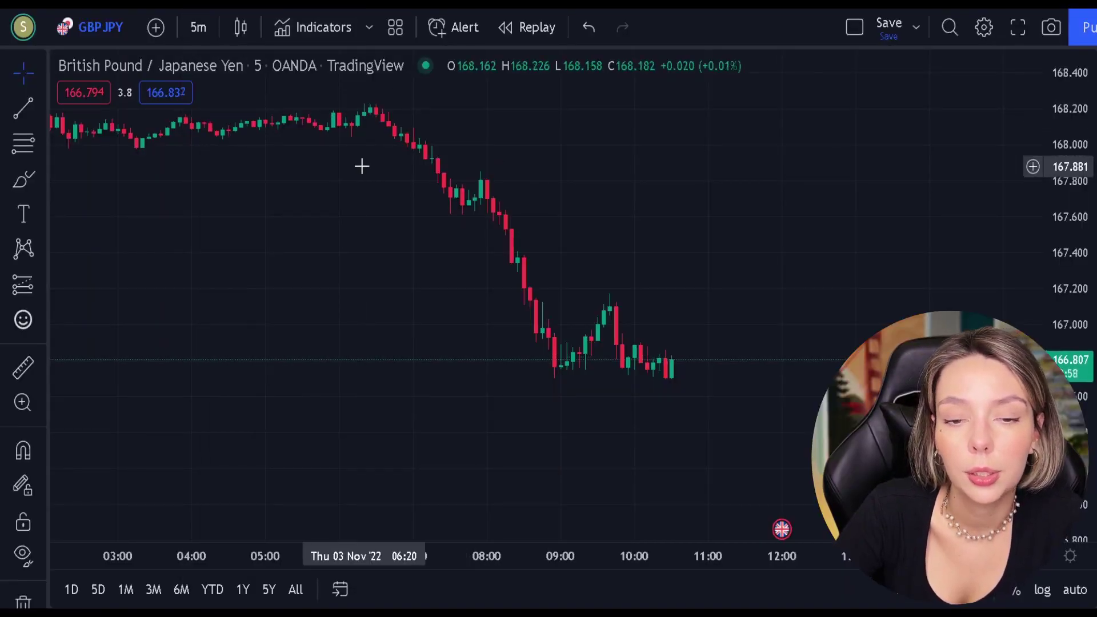
left_click_drag(348, 260, 381, 330)
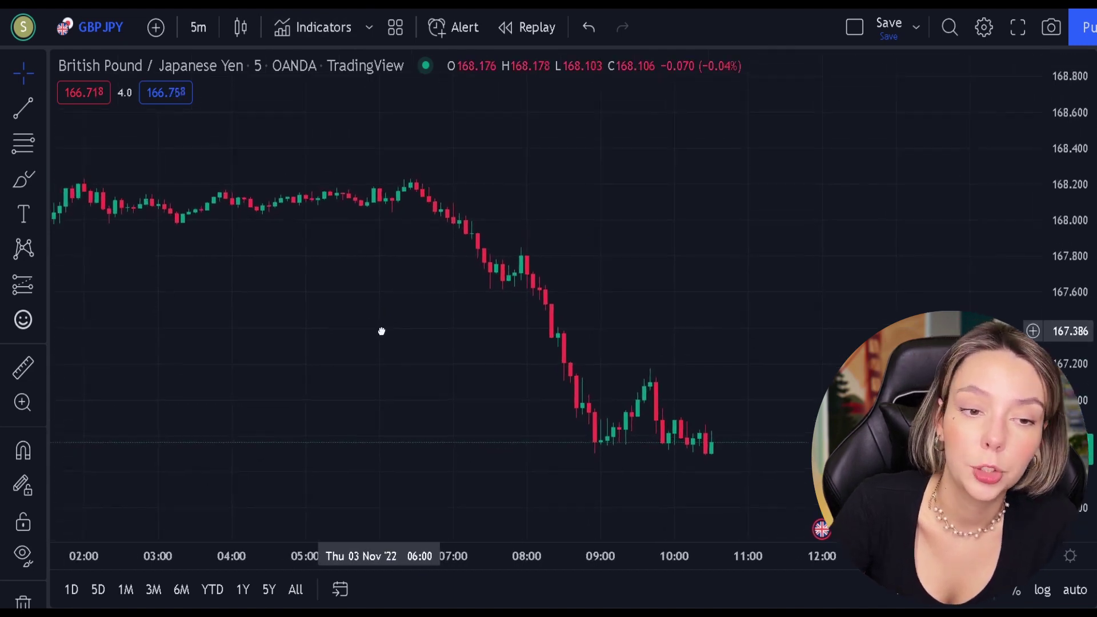
left_click(318, 26)
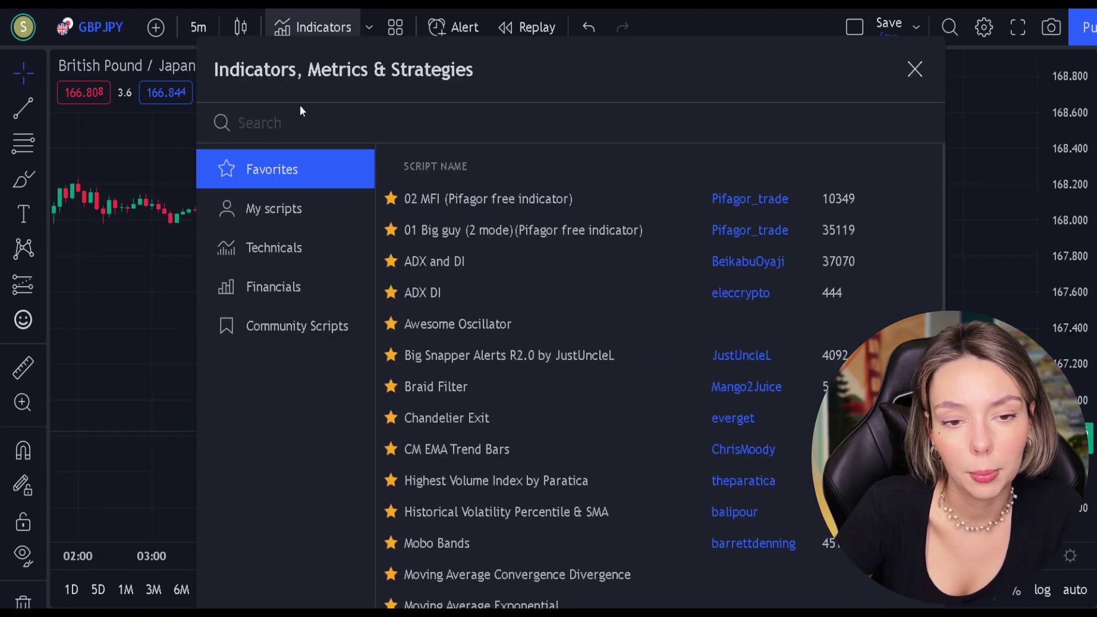
type("ak macd")
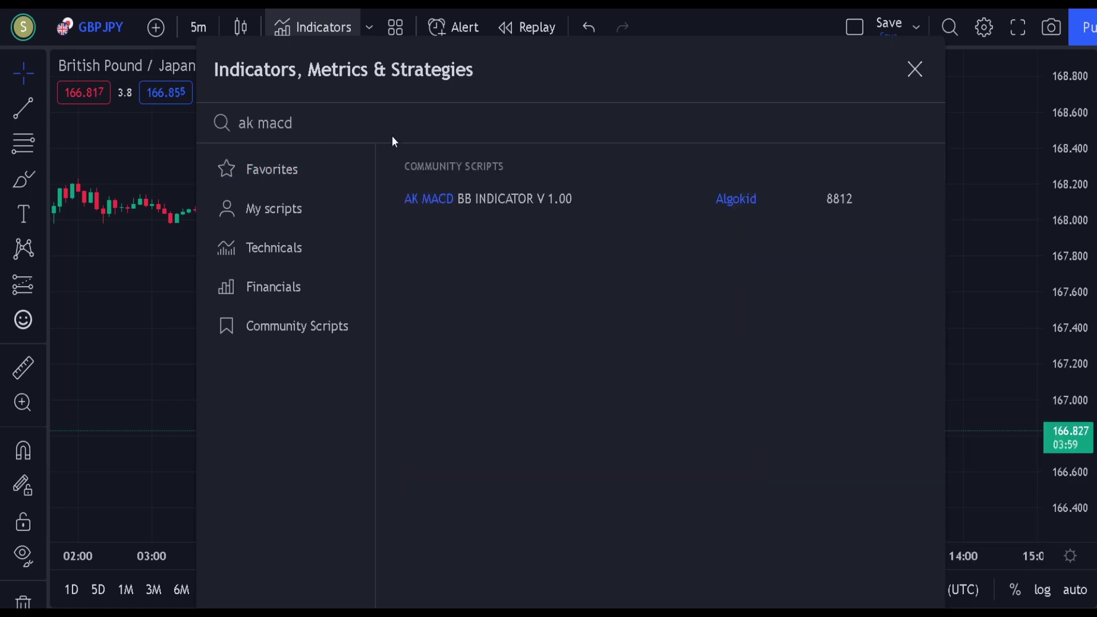
left_click(482, 200)
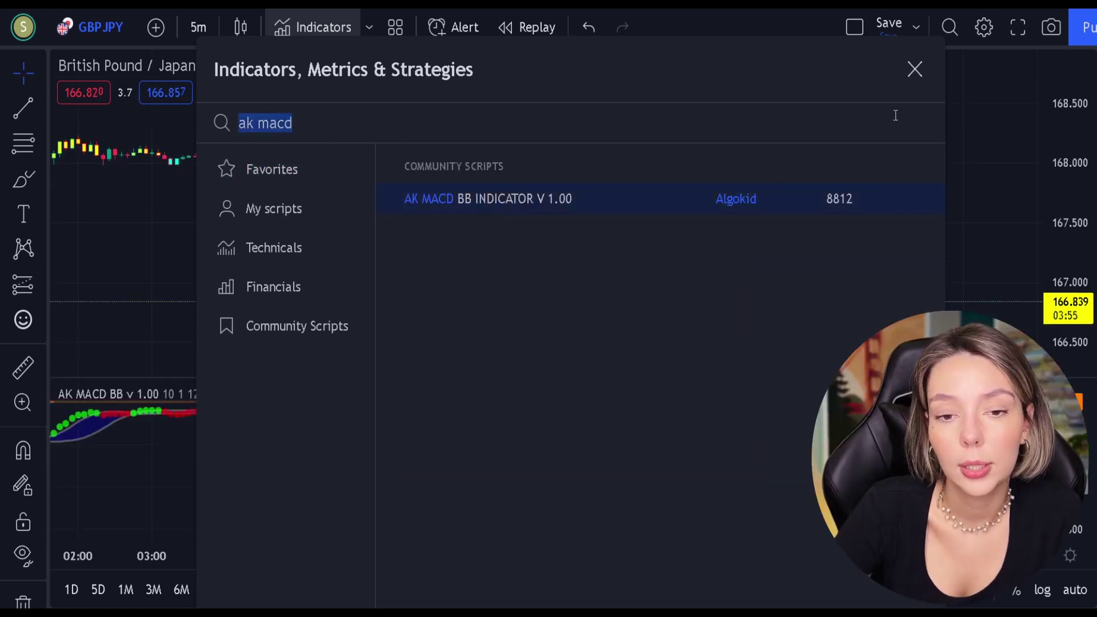
left_click(914, 70)
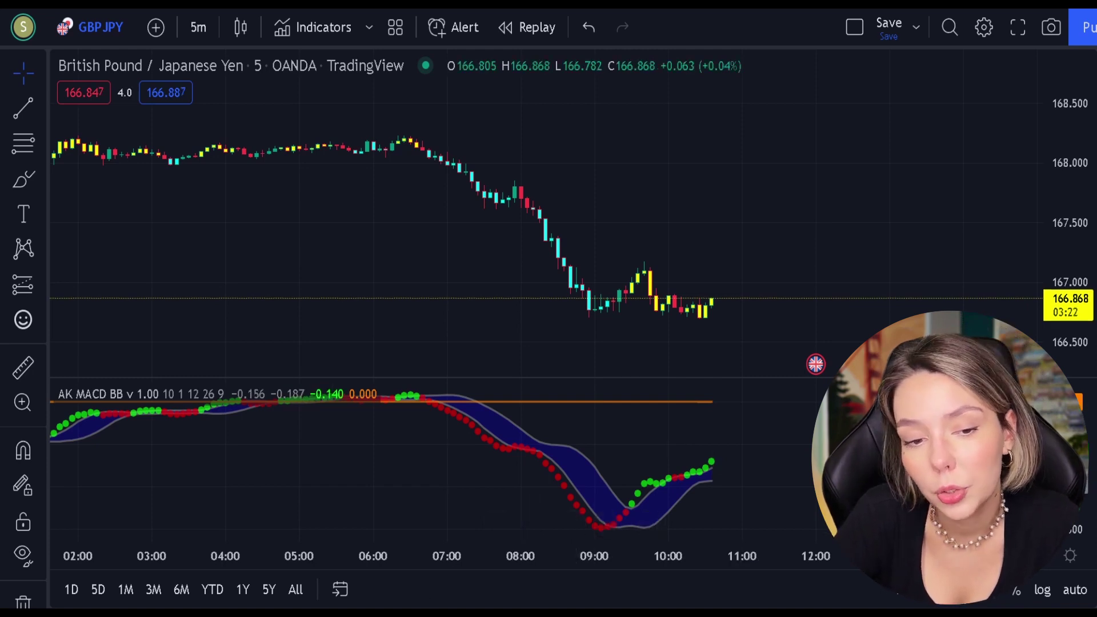
- Uncheck both Bar Color options in the AK MACD BB style settings and confirm
double_click(615, 403)
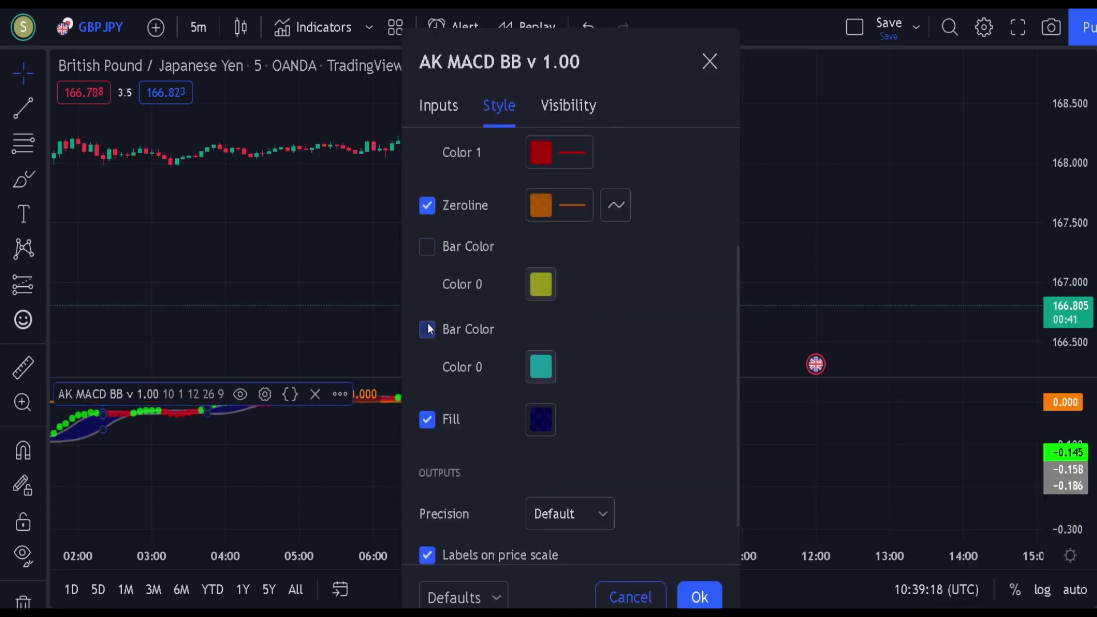
left_click(700, 597)
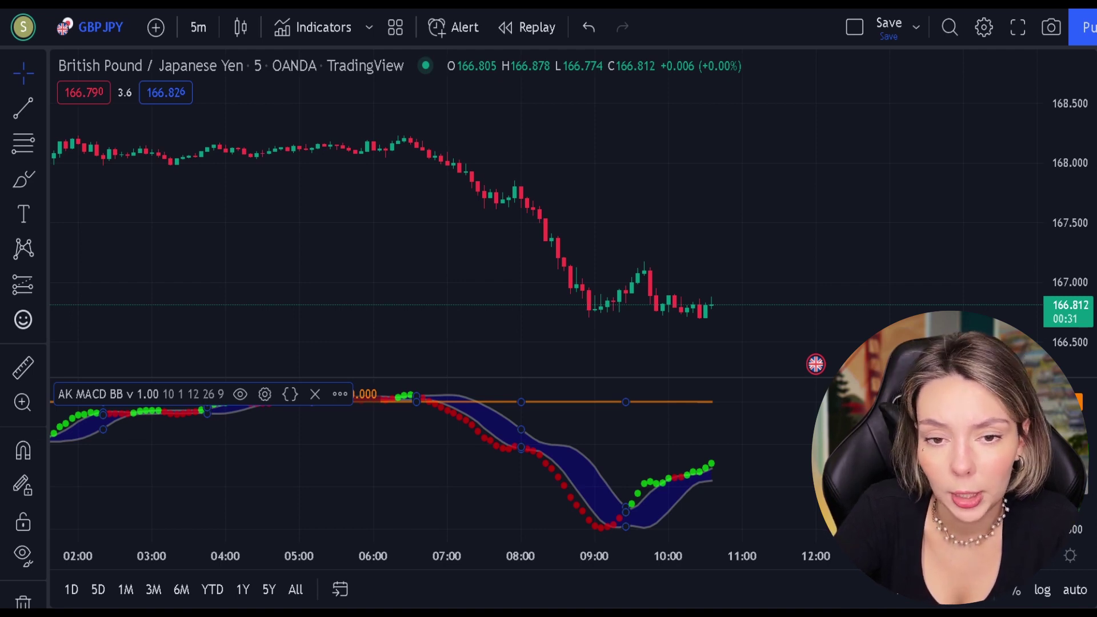
- Add the SSL Hybrid and Volume Strength Finder indicators by searching 'ssl hybrid' and 'volume st'
left_click(301, 27)
type("ssl hybrid")
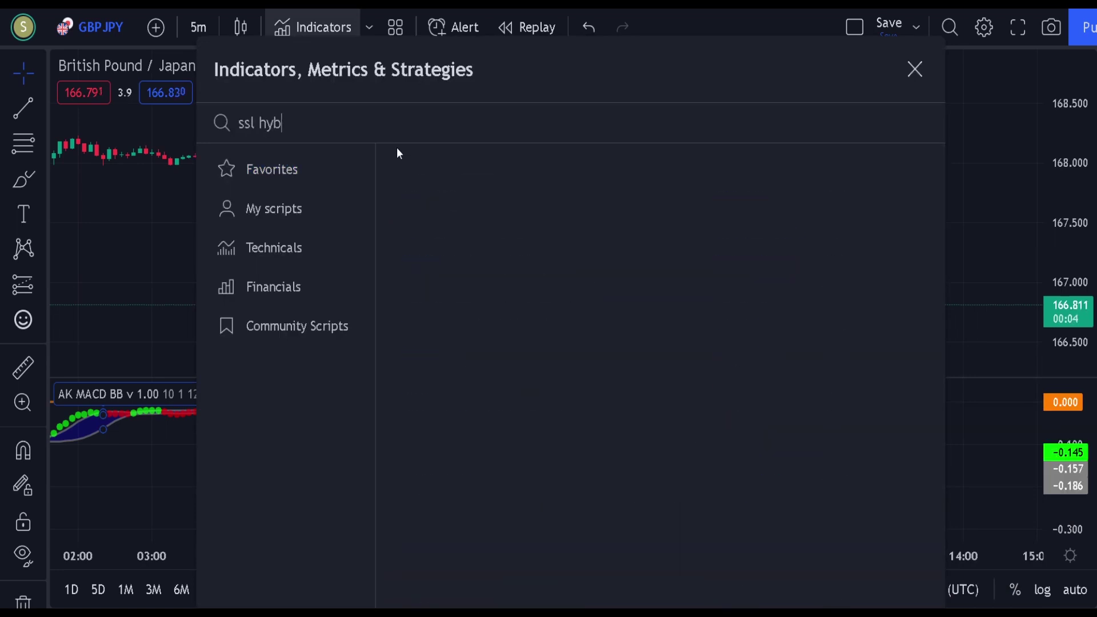
left_click(604, 198)
type("volume st")
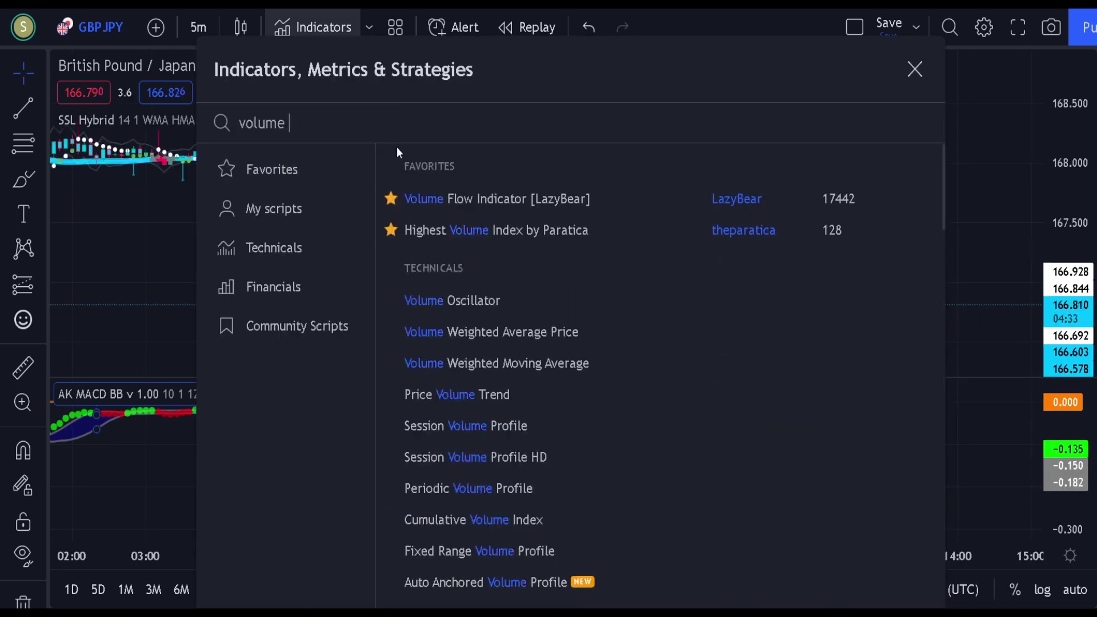
left_click(497, 231)
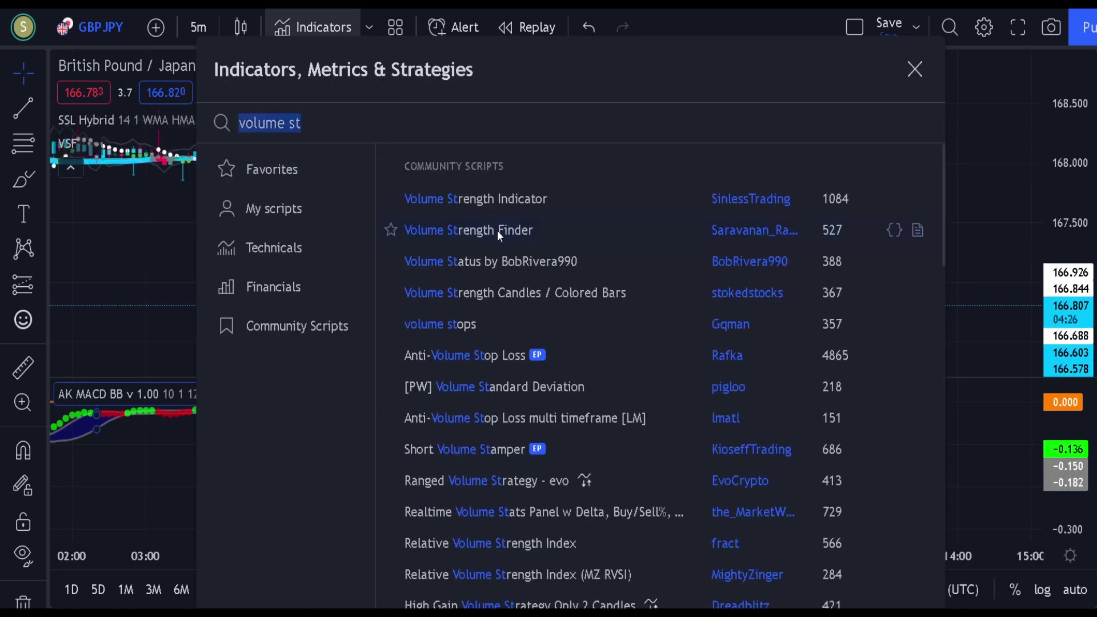
key("Escape")
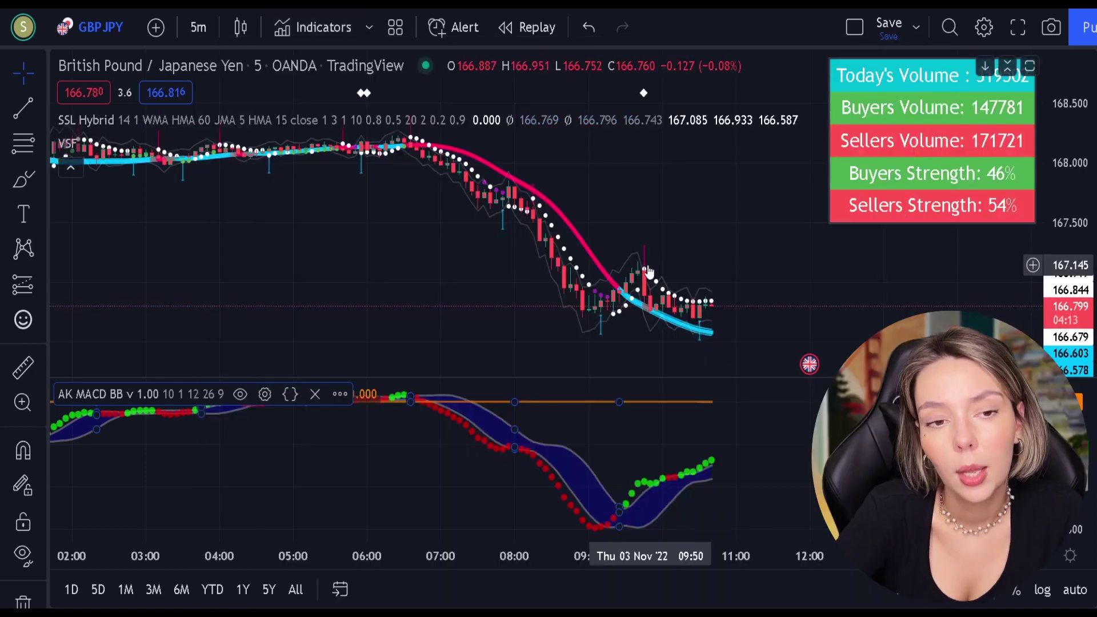
left_click(585, 248)
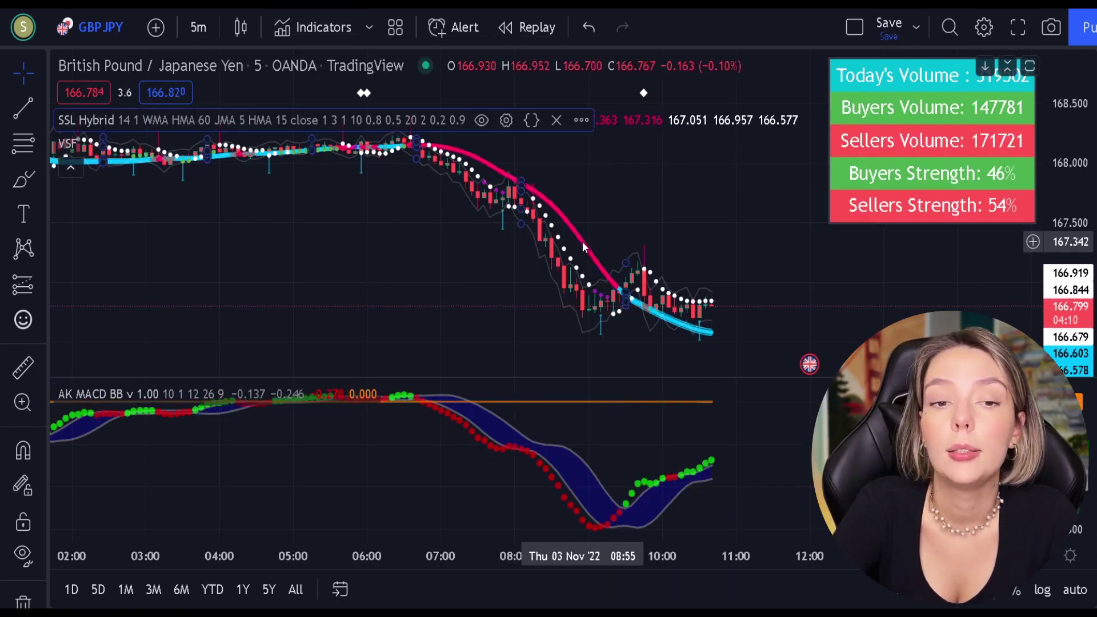
- Hide SSL Hybrid's SSL1, baseline channels, SSL2, +ATR and -ATR lines, and plots background
double_click(583, 247)
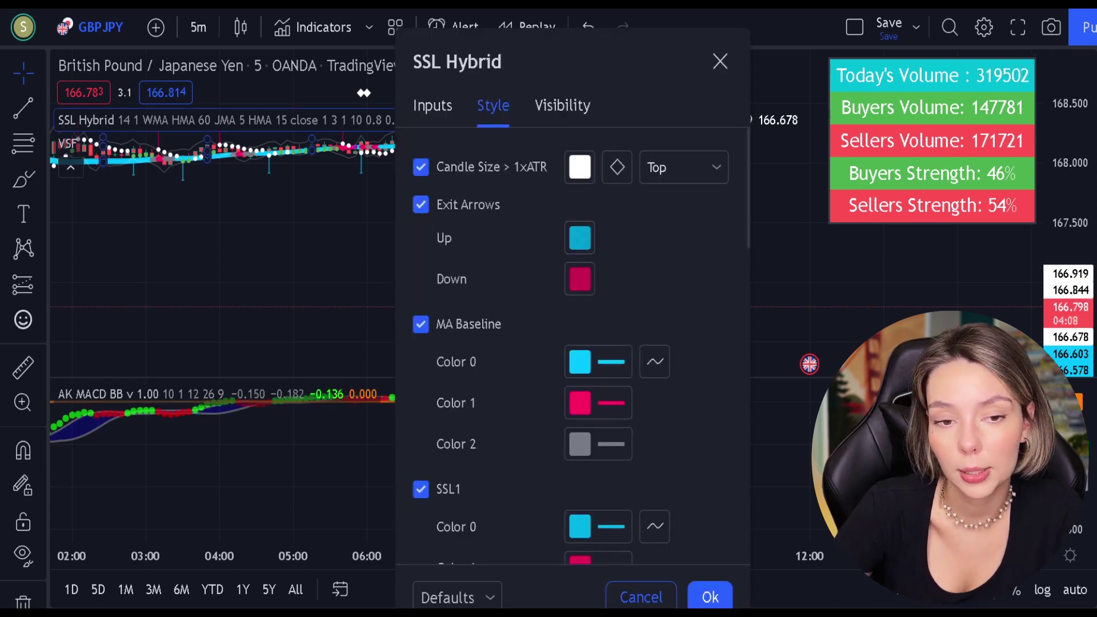
scroll(457, 267, "down", 4)
left_click(458, 267)
scroll(488, 328, "down", 4)
left_click(425, 342)
left_click(452, 502)
scroll(461, 477, "down", 4)
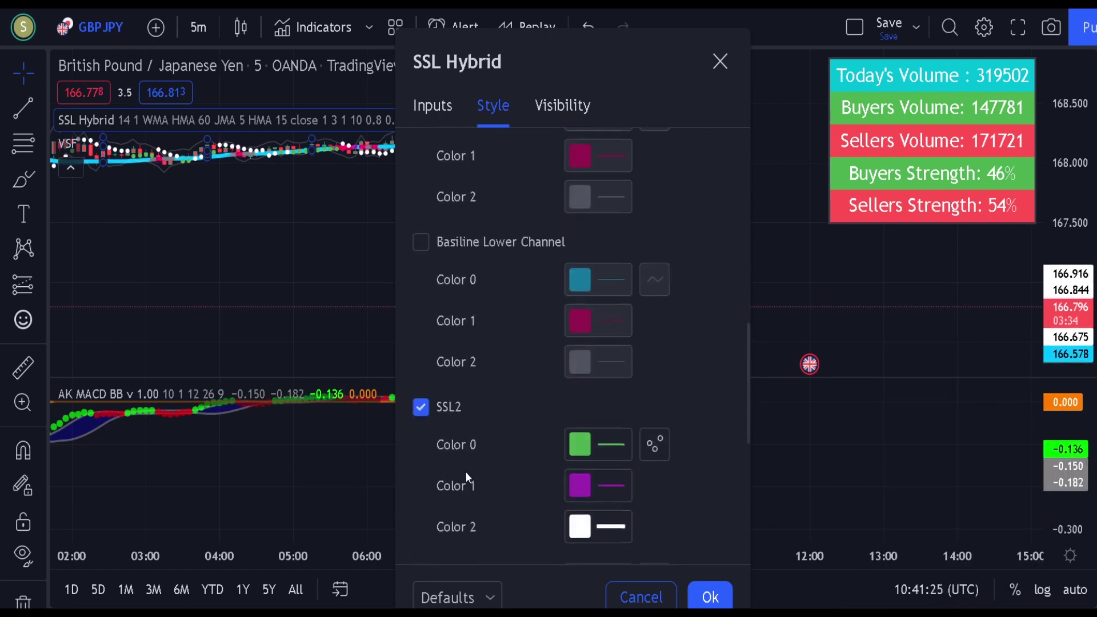
left_click(452, 406)
scroll(478, 434, "down", 5)
left_click(421, 276)
left_click(420, 324)
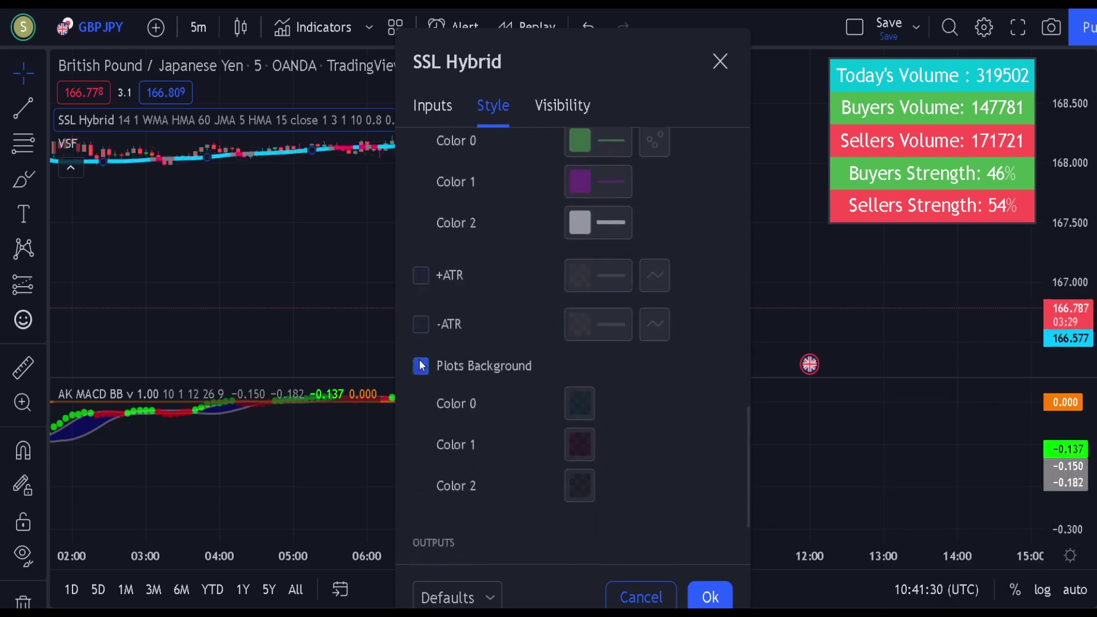
left_click(421, 365)
scroll(463, 368, "down", 3)
- Set the SSL Hybrid baseline length to 30 and its baseline type to EMA
scroll(680, 403, "up", 10)
scroll(680, 404, "down", 3)
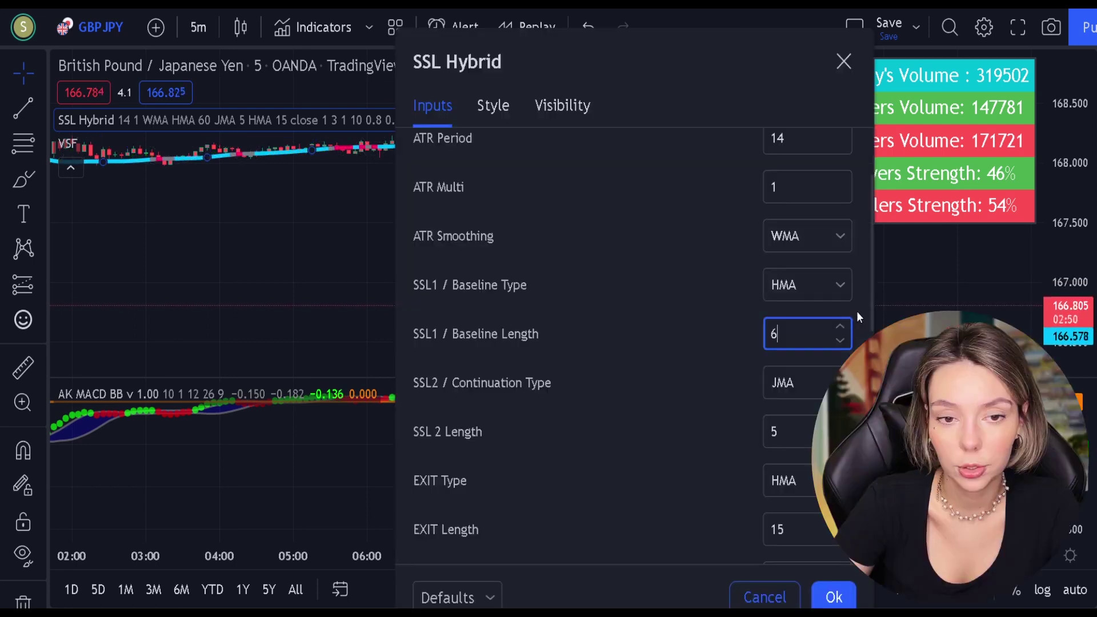
type("0")
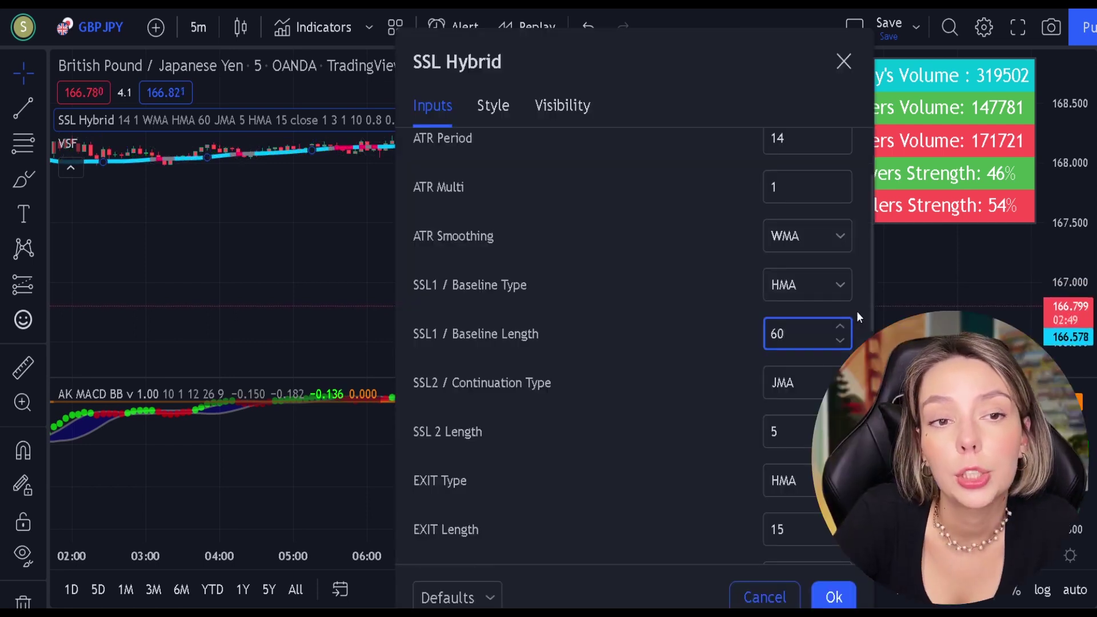
left_click(660, 457)
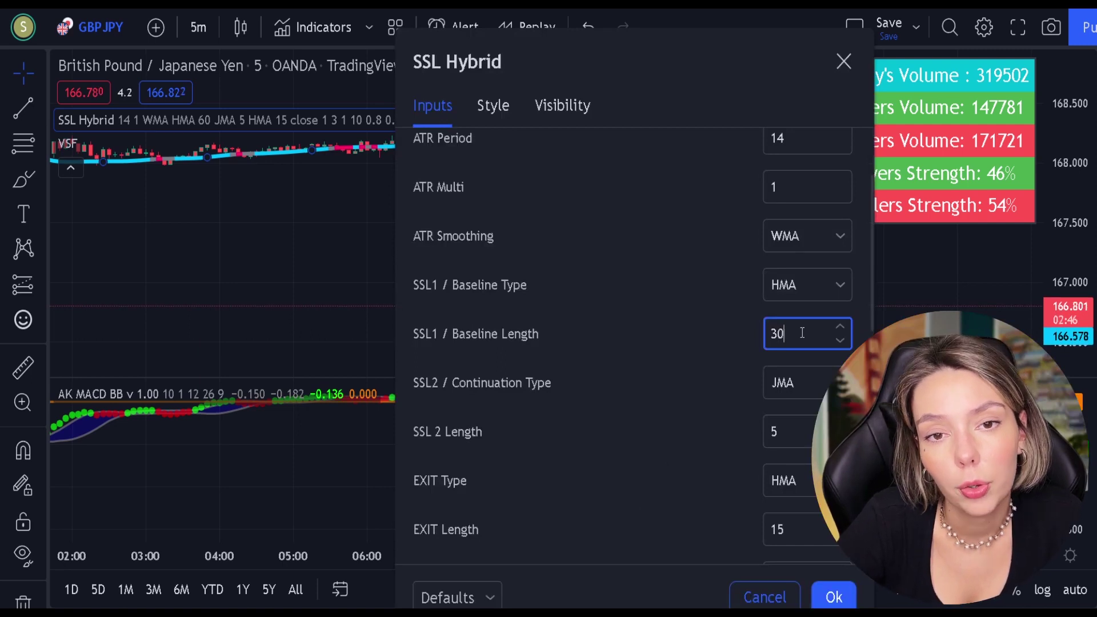
left_click(693, 398)
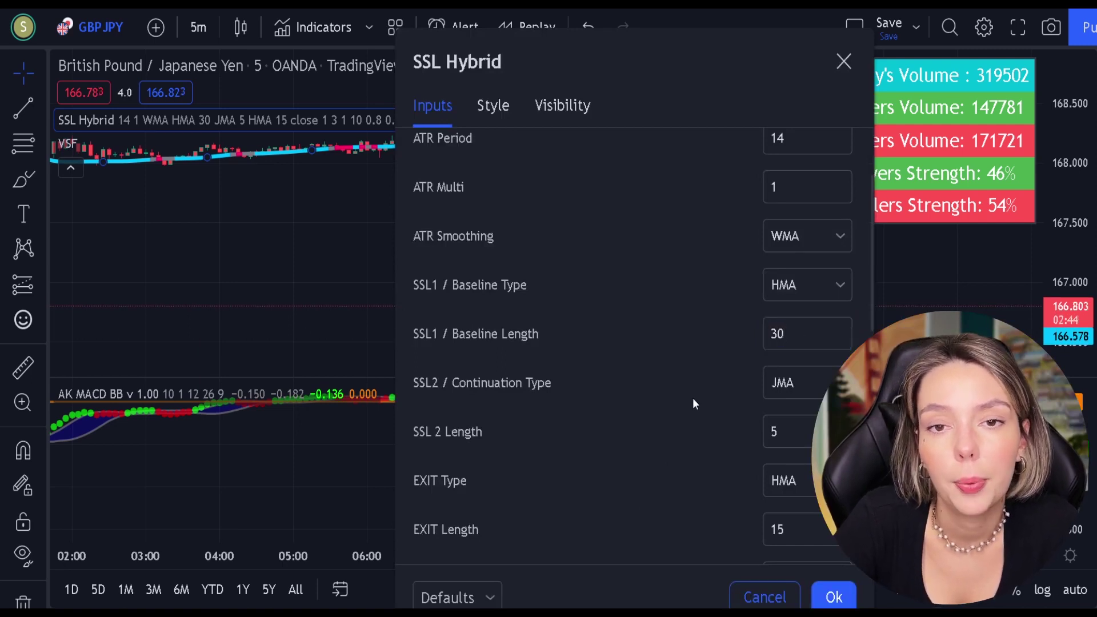
left_click(812, 281)
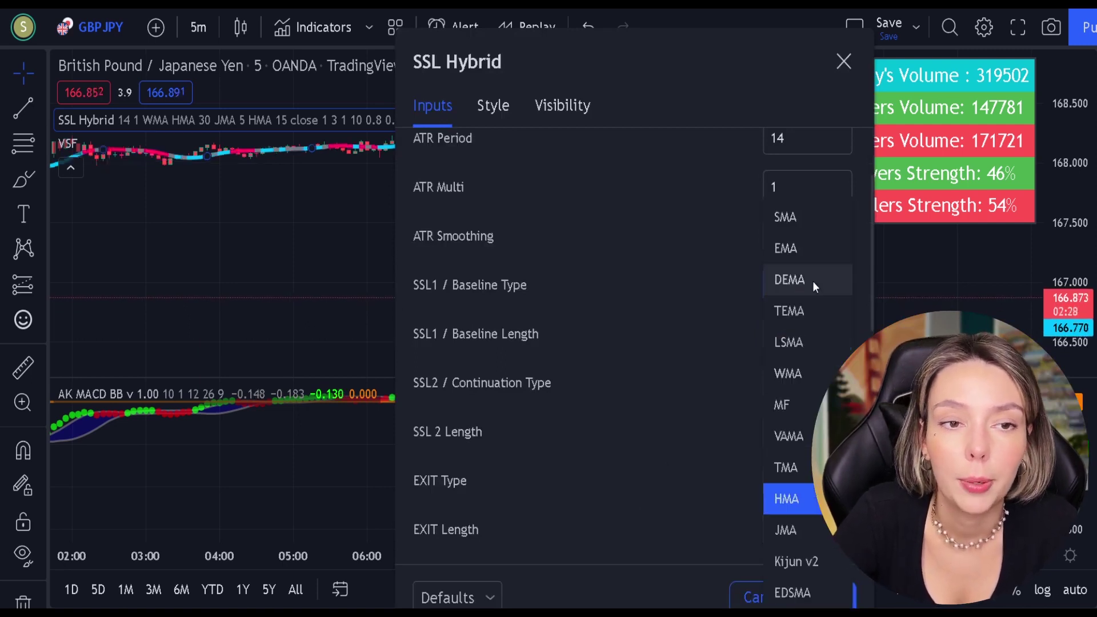
left_click(789, 249)
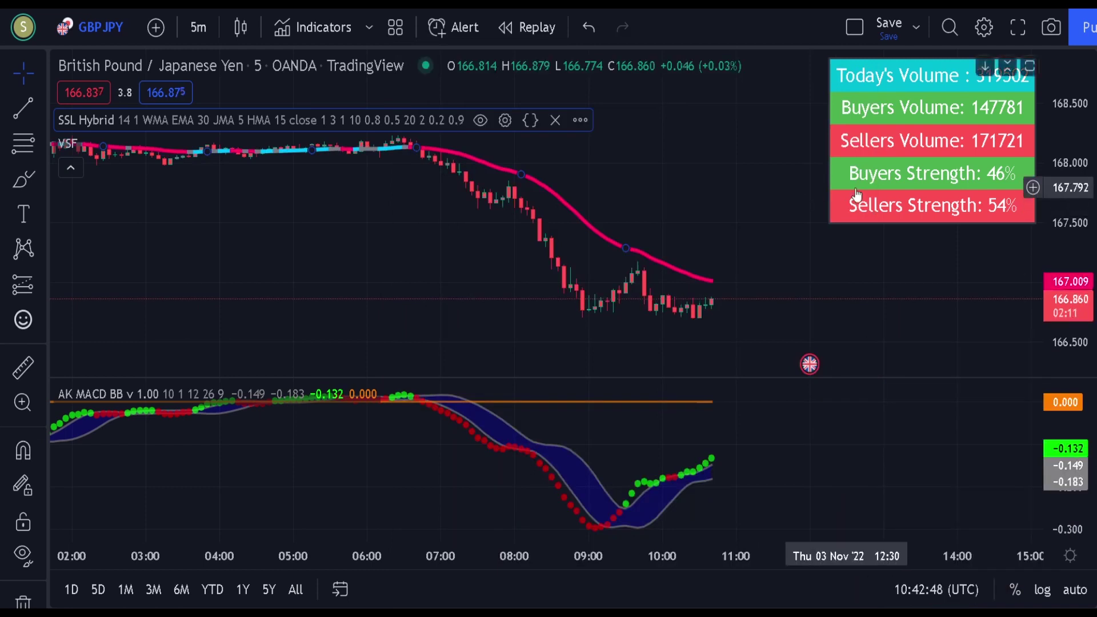
double_click(877, 201)
- Turn off the Volume Strength Finder's Bar Color option and confirm the settings
left_click(429, 221)
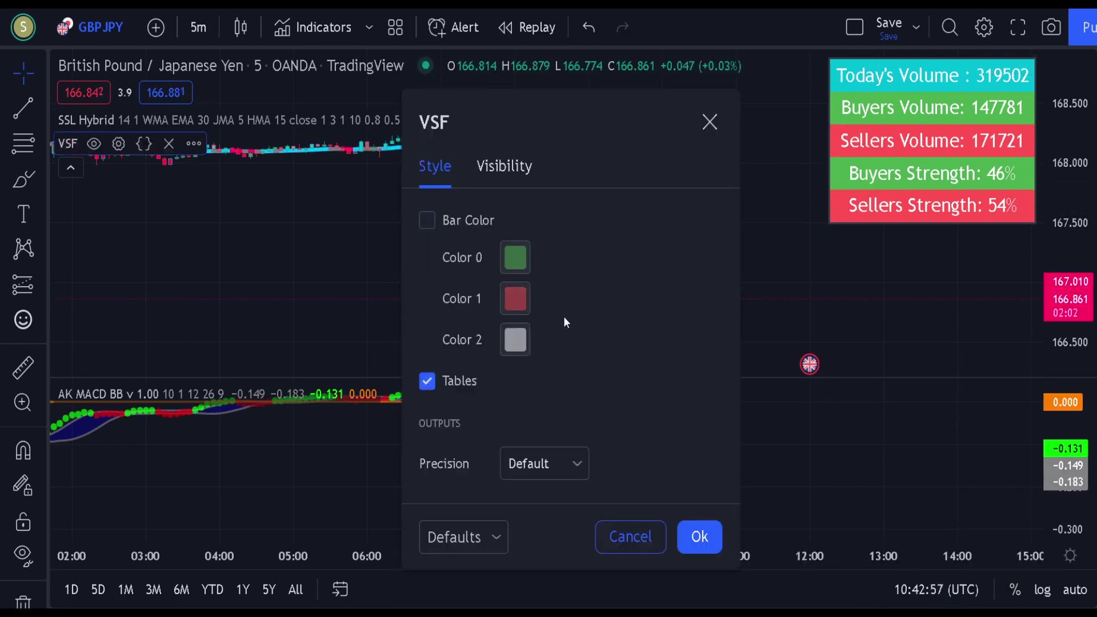
left_click(681, 538)
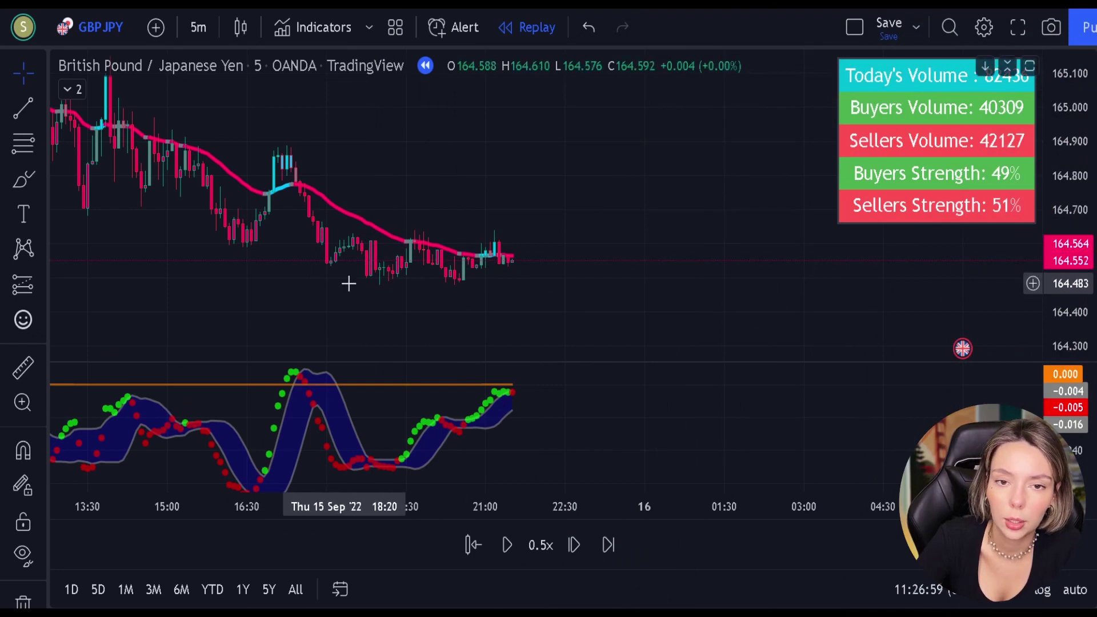
- Sketch freehand circles around the latest candles with the brush, undoing each one
left_click(35, 181)
mouse_move(371, 181)
left_mouse_down()
mouse_move(412, 262)
mouse_move(480, 228)
mouse_move(383, 183)
left_mouse_up()
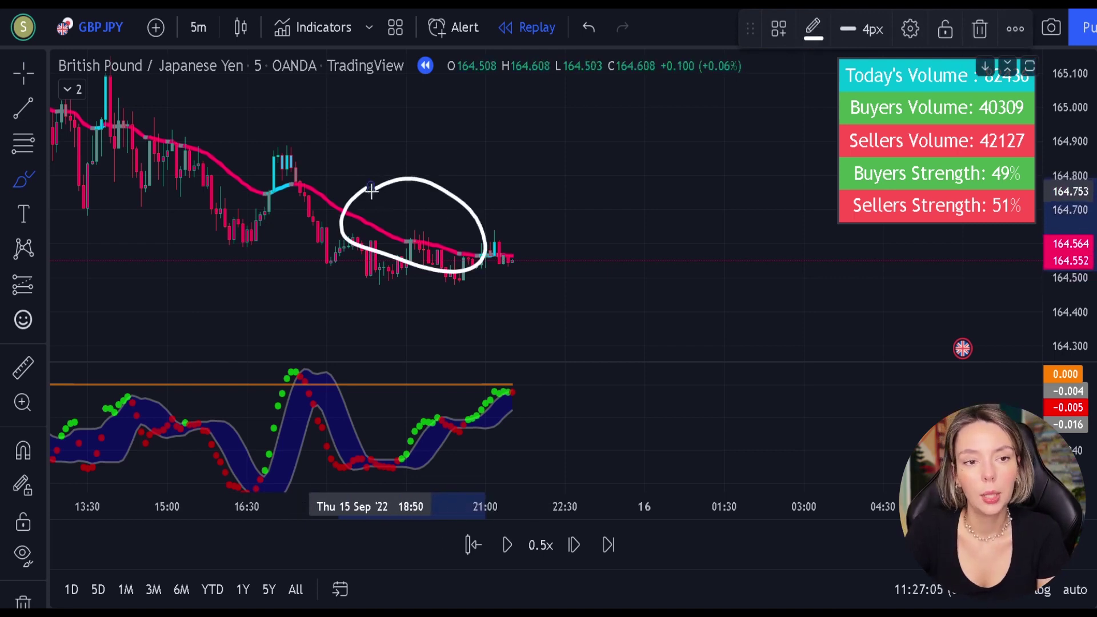
key("ctrl+z")
mouse_move(485, 244)
left_mouse_down()
mouse_move(472, 261)
mouse_move(516, 273)
mouse_move(506, 238)
left_mouse_up()
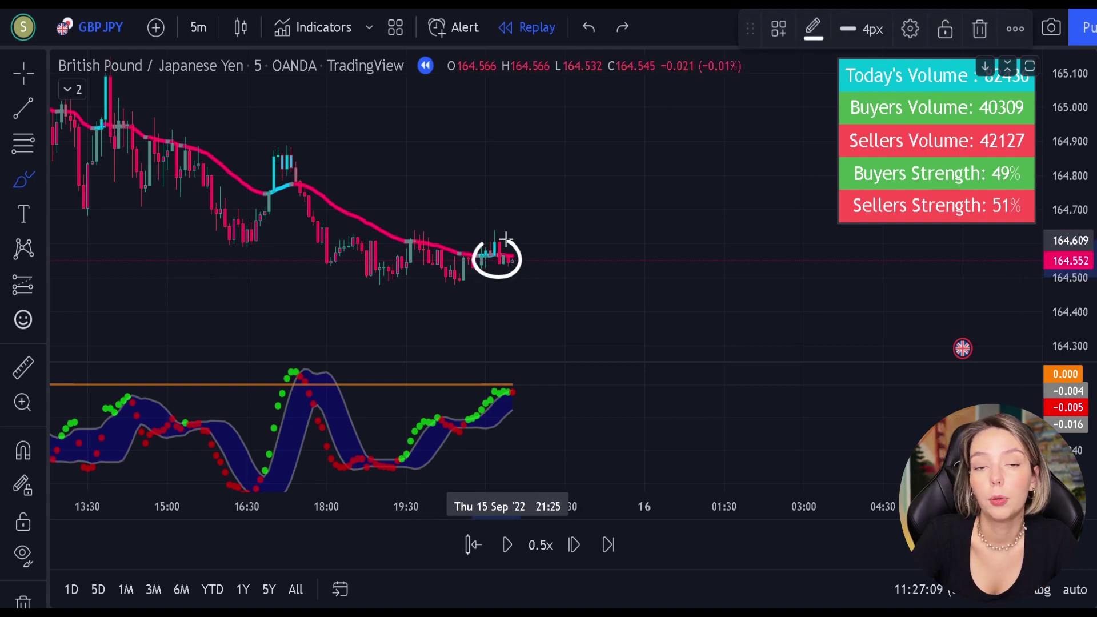
key("ctrl+z")
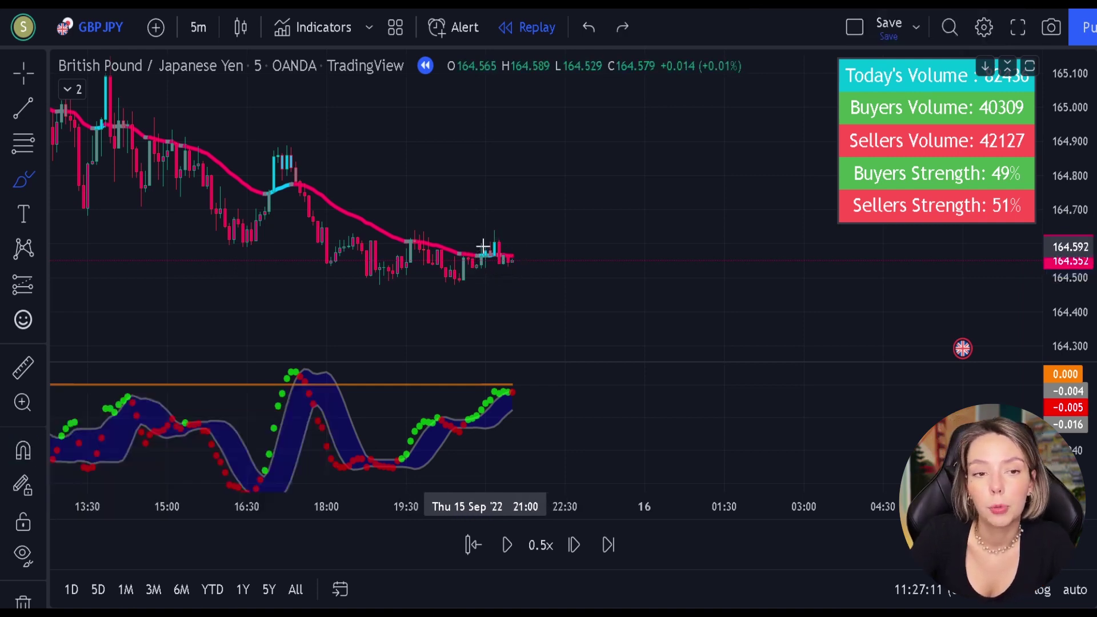
mouse_move(268, 201)
left_mouse_down()
mouse_move(286, 184)
mouse_move(258, 191)
mouse_move(272, 211)
left_mouse_up()
key("ctrl+z")
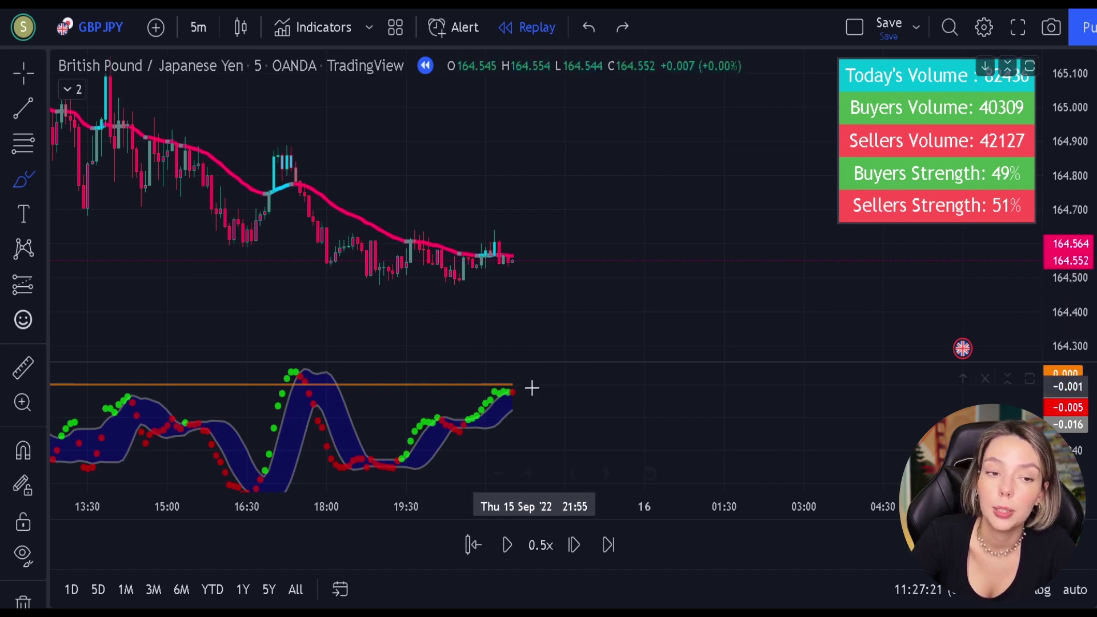
- Sketch freehand marks at the AK MACD BB's latest peak, undoing each with Ctrl+Z
mouse_move(526, 384)
left_mouse_down()
mouse_move(484, 390)
mouse_move(531, 423)
left_mouse_up()
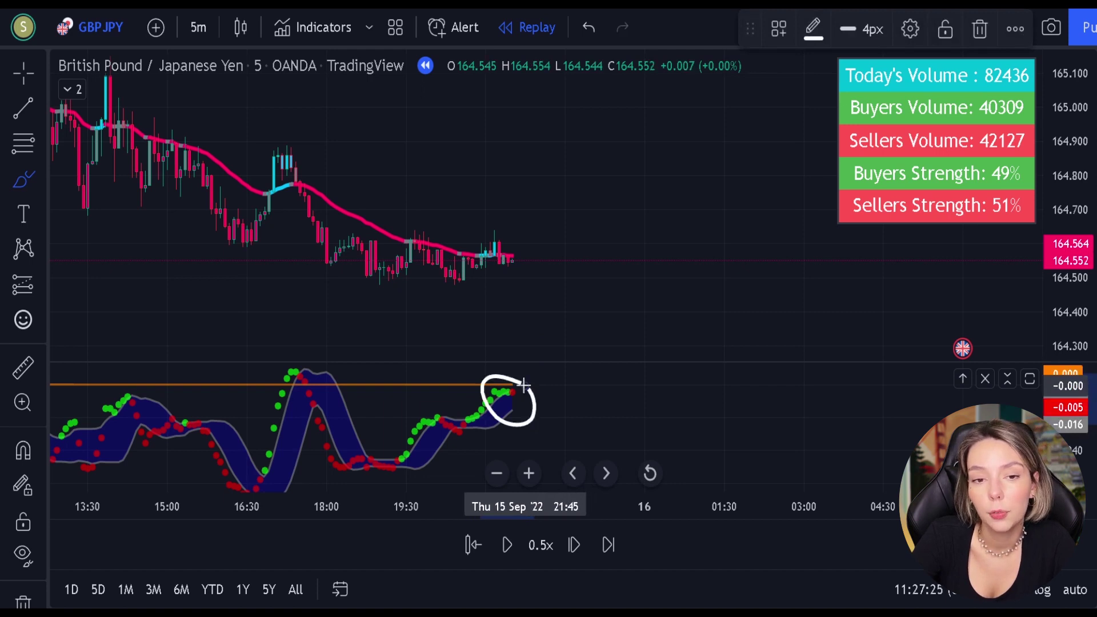
key("ctrl+z")
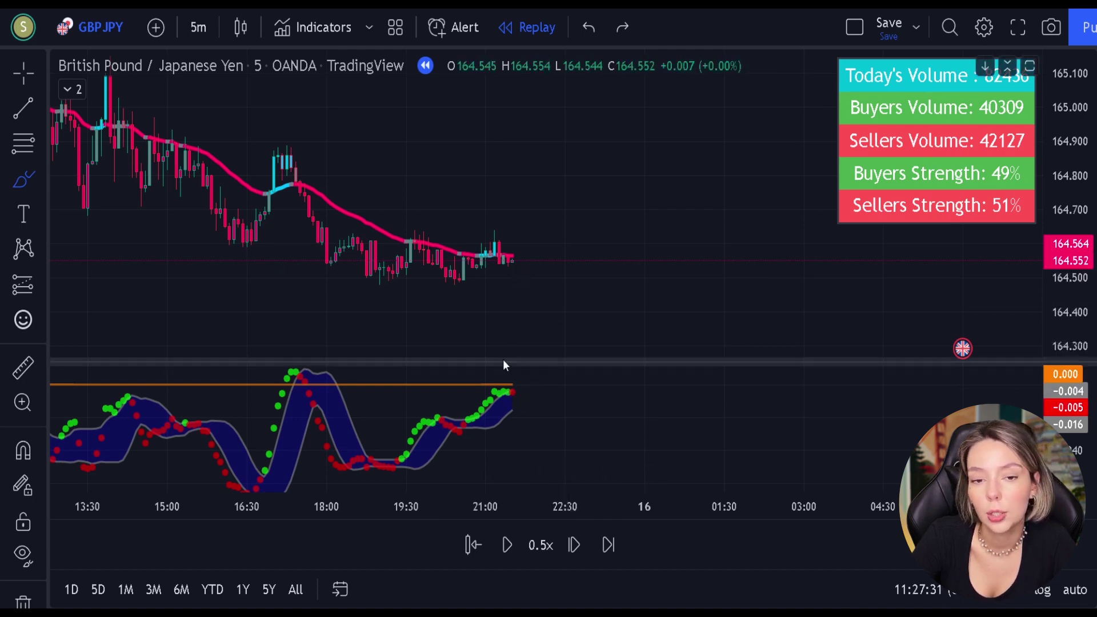
mouse_move(323, 372)
left_mouse_down()
mouse_move(273, 377)
mouse_move(340, 381)
mouse_move(280, 367)
mouse_move(338, 375)
left_mouse_up()
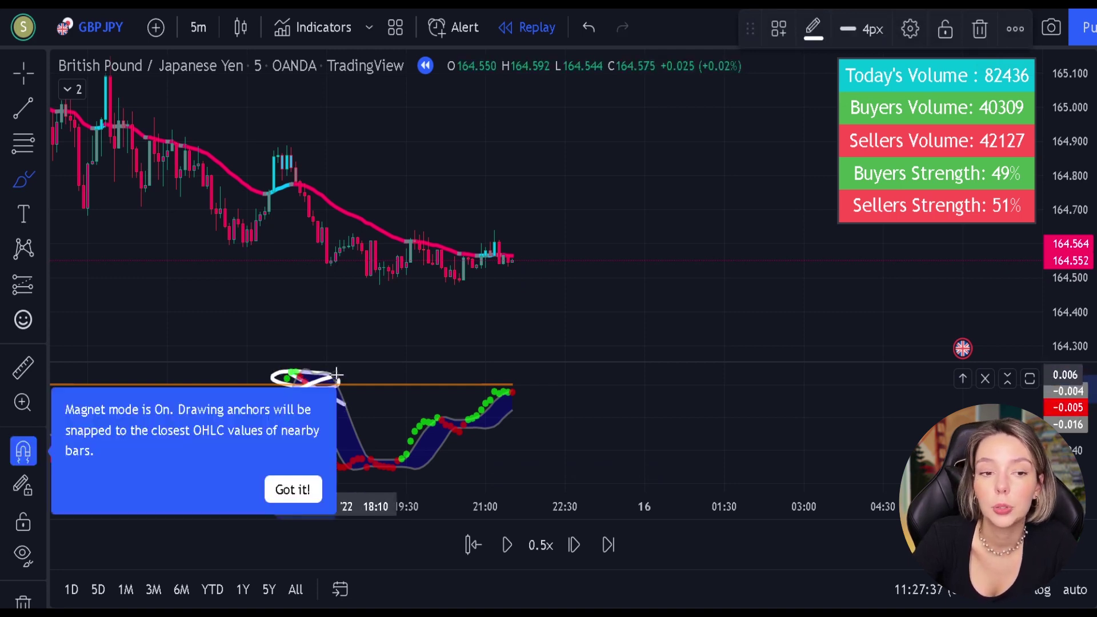
key("ctrl+z")
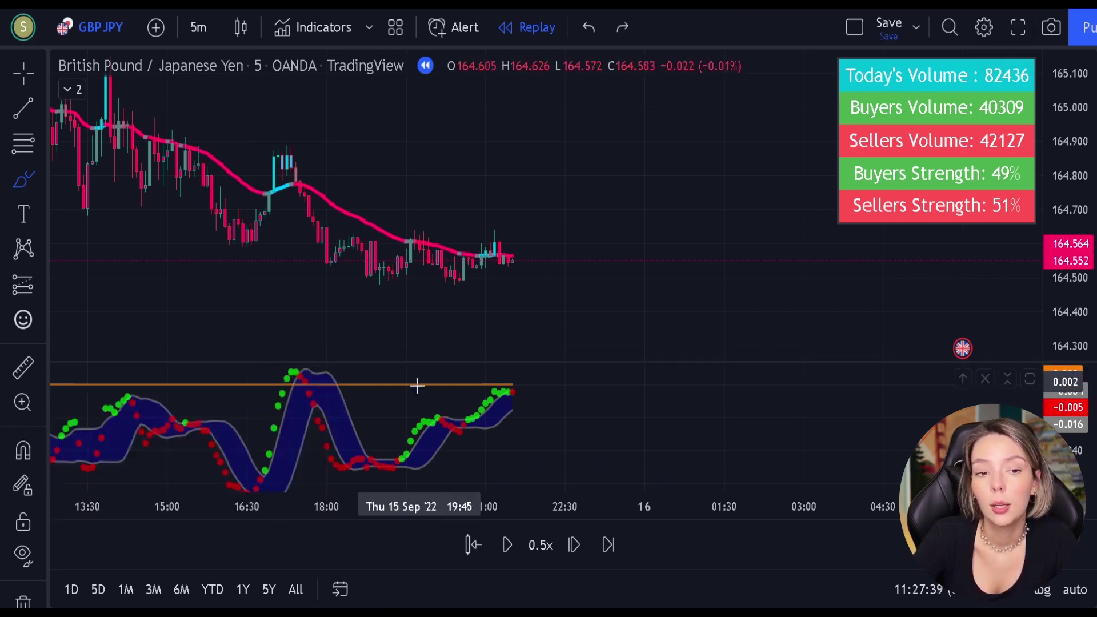
mouse_move(520, 374)
left_mouse_down()
mouse_move(548, 400)
mouse_move(562, 363)
left_mouse_up()
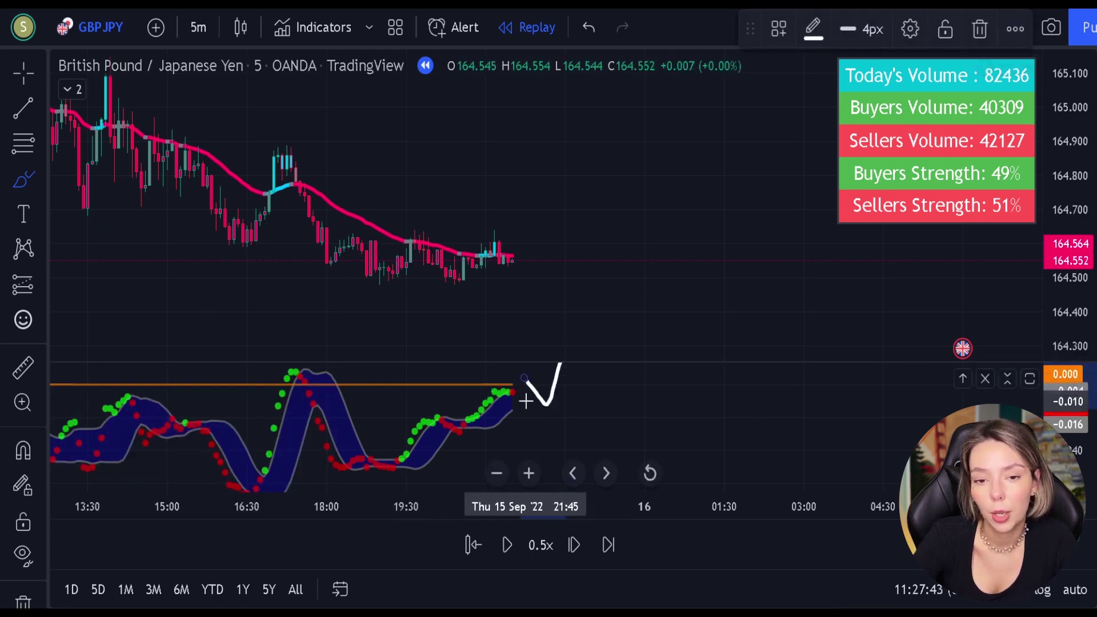
key("ctrl+z")
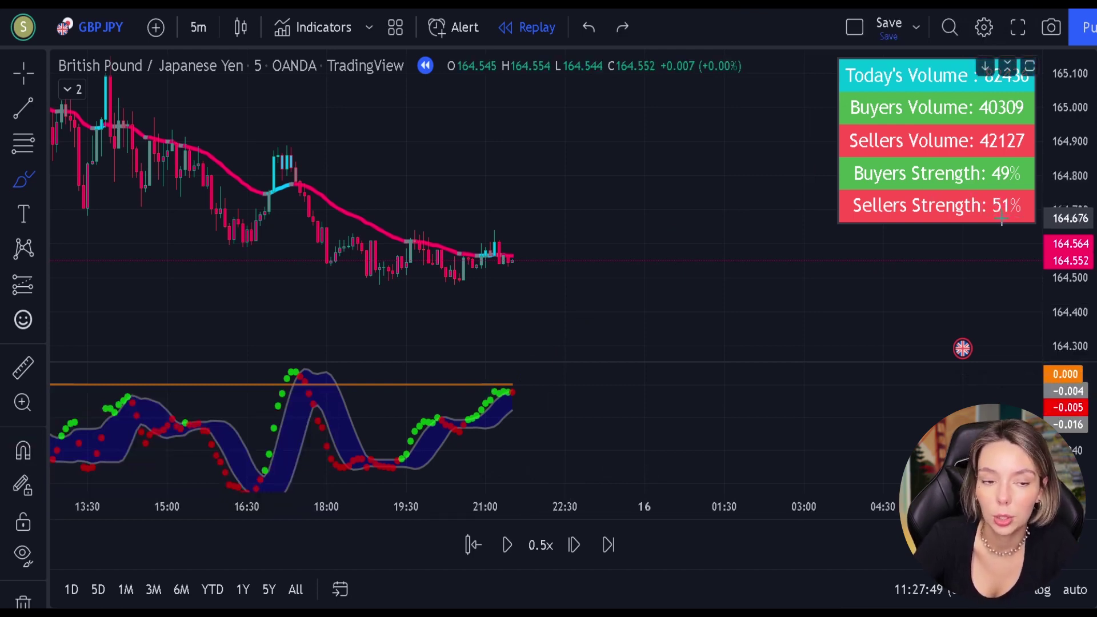
- Place a short position at the last candle, target lowered to 164.377 (R/R about 1.5), widened rightward
left_click(30, 294)
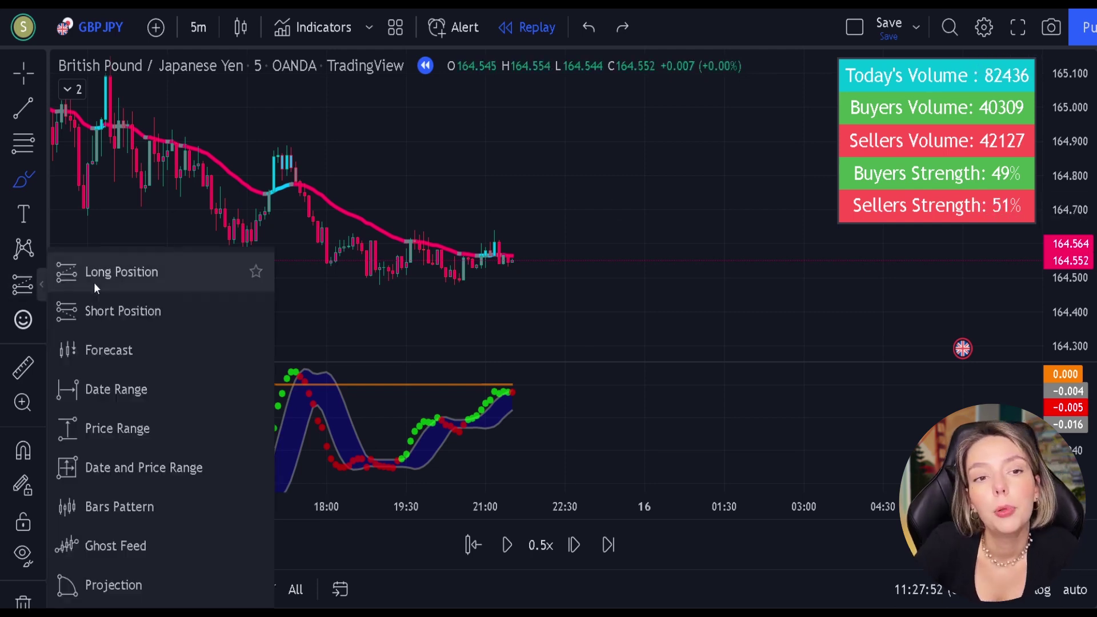
left_click(90, 283)
left_click(512, 261)
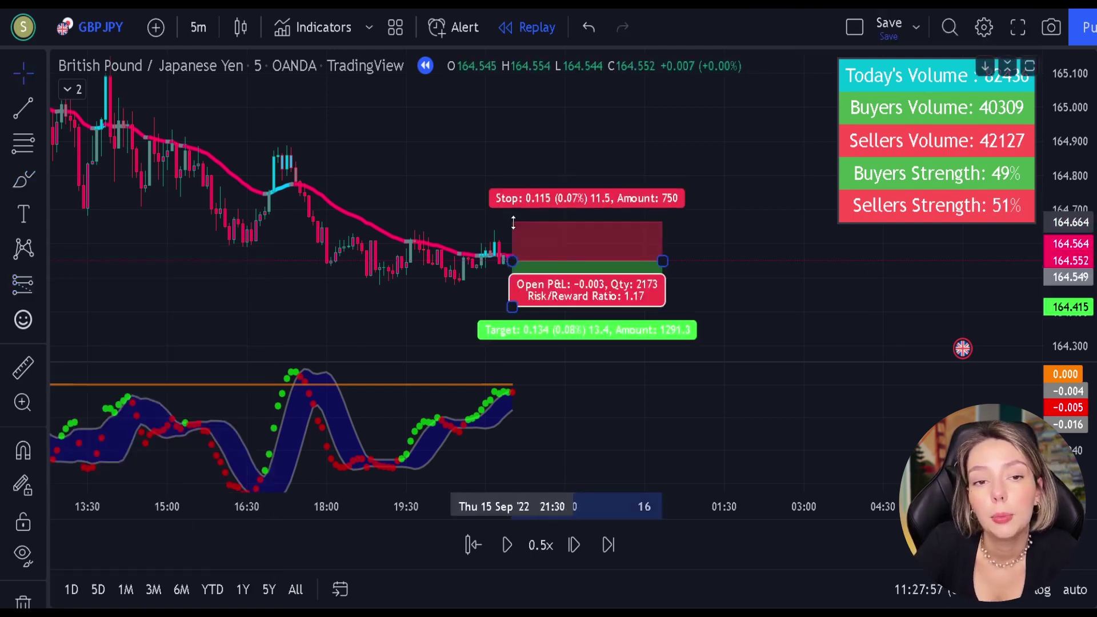
left_click_drag(512, 309, 511, 321)
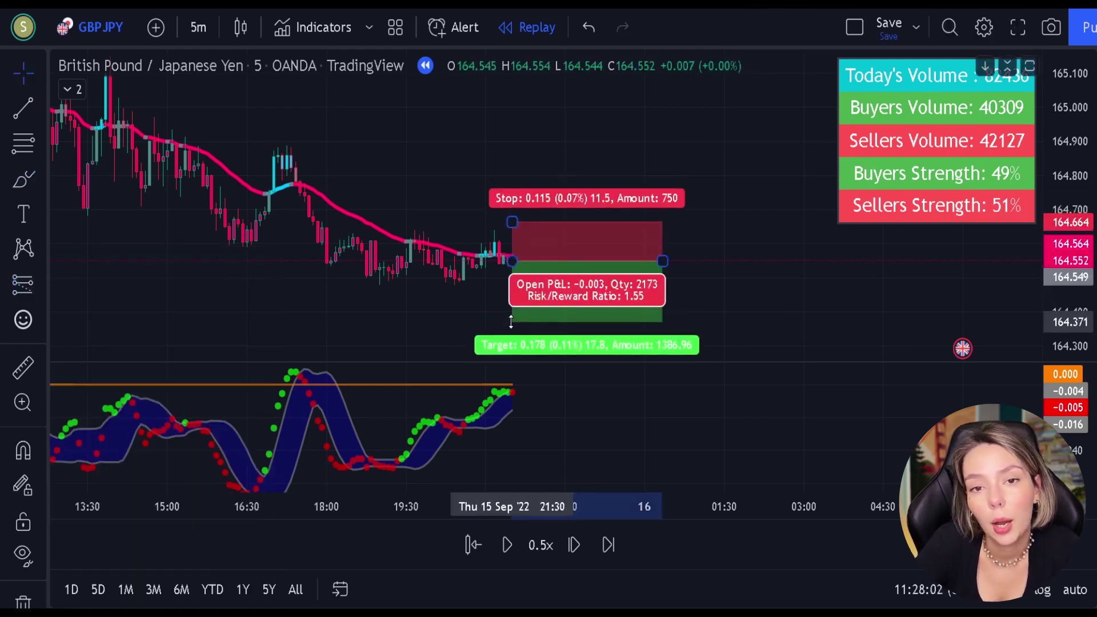
left_click_drag(663, 262, 927, 261)
left_click(652, 201)
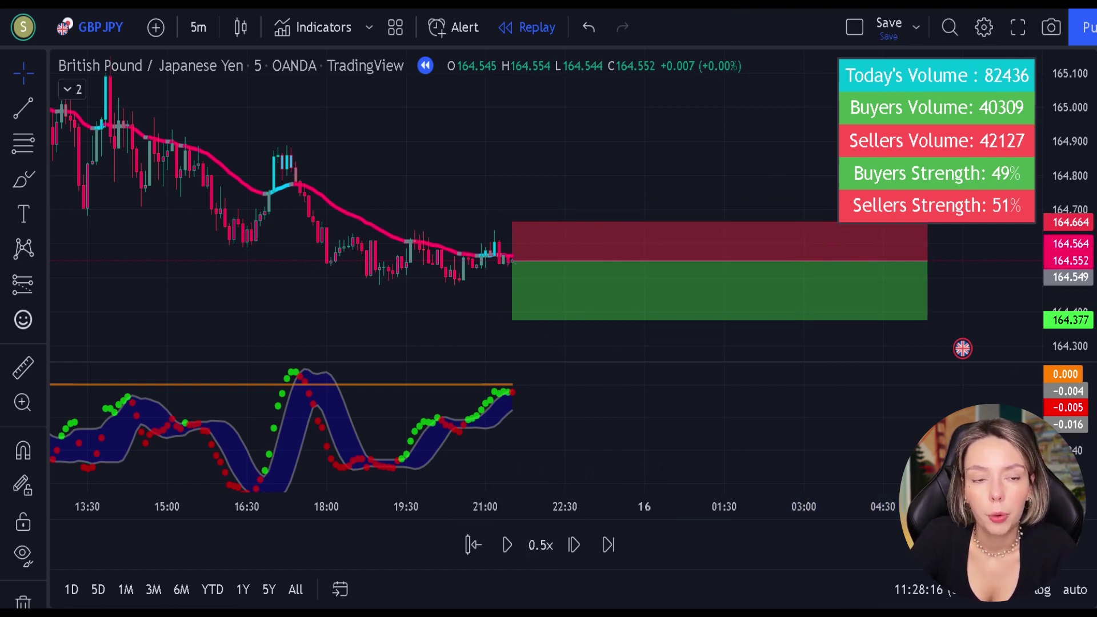
- Replay at 3x until price reaches the short's target, then pause and narrow the position box
left_click(541, 545)
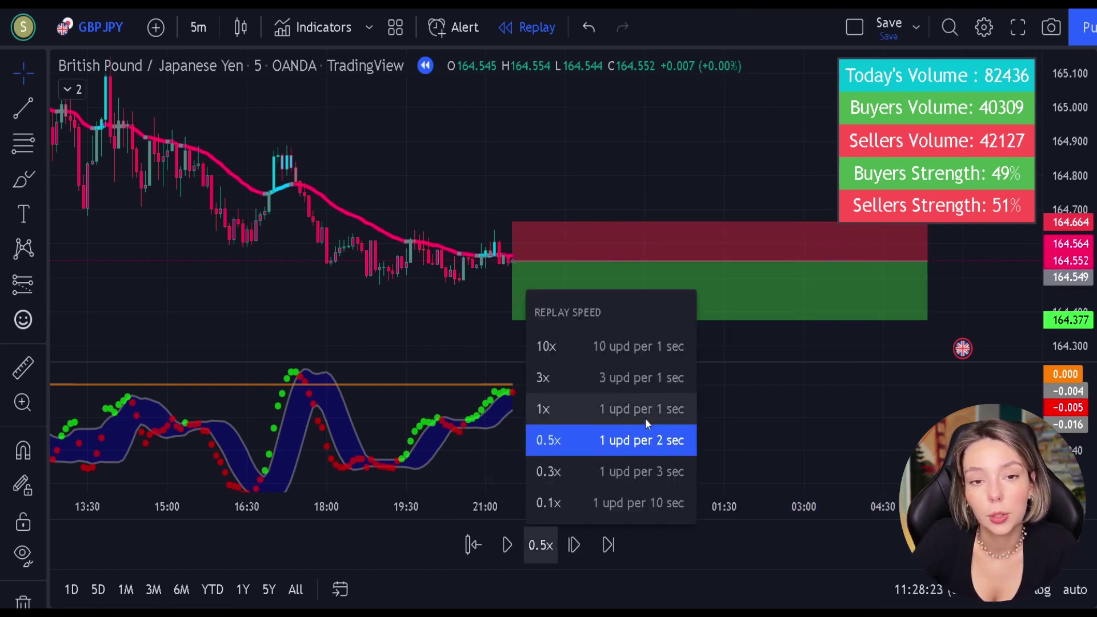
left_click(636, 377)
left_click(509, 551)
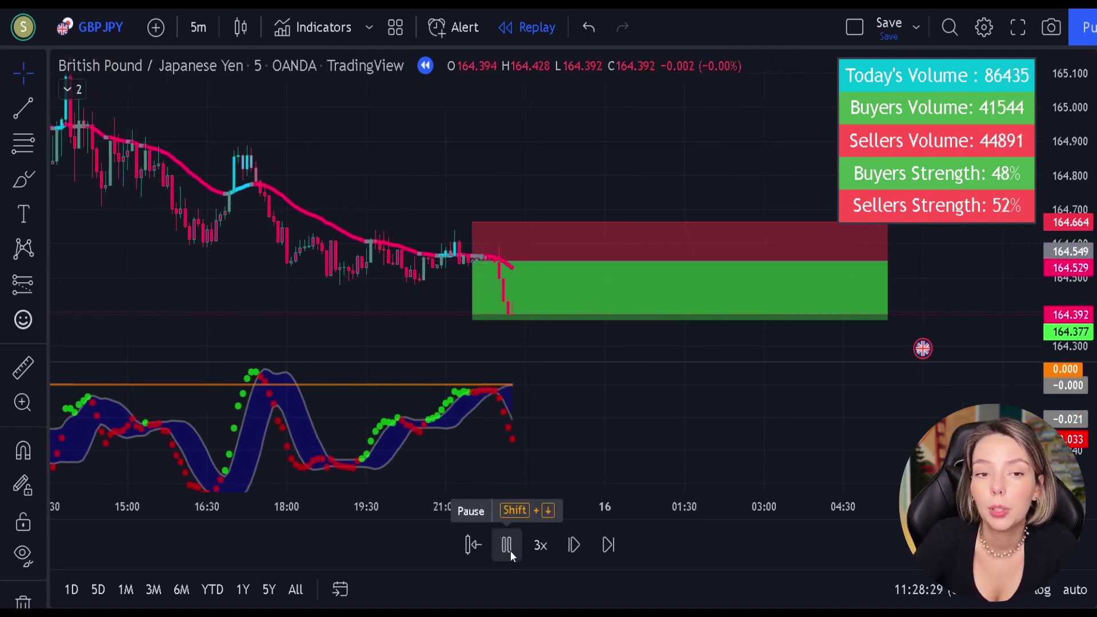
left_click(507, 546)
left_click_drag(870, 261, 503, 297)
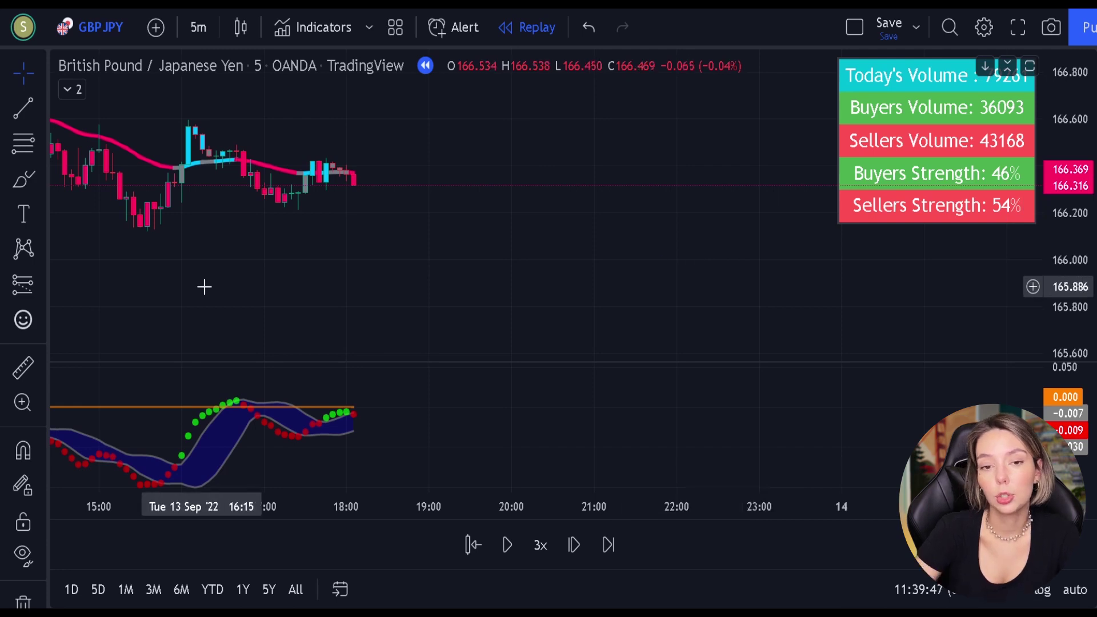
- Place a short position at the latest 13 Sep candle with stop and target set to 1.5 R/R, widened right
left_click(41, 284)
left_click(103, 303)
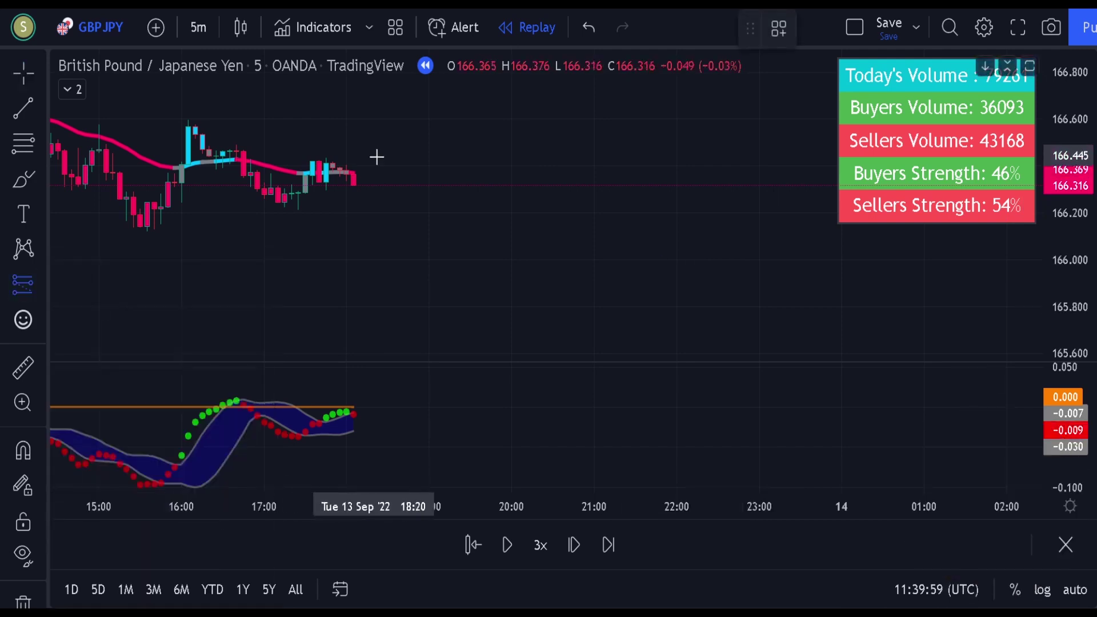
left_click(354, 166)
left_click_drag(354, 161, 354, 156)
left_click_drag(354, 204, 354, 225)
left_click_drag(505, 184, 744, 183)
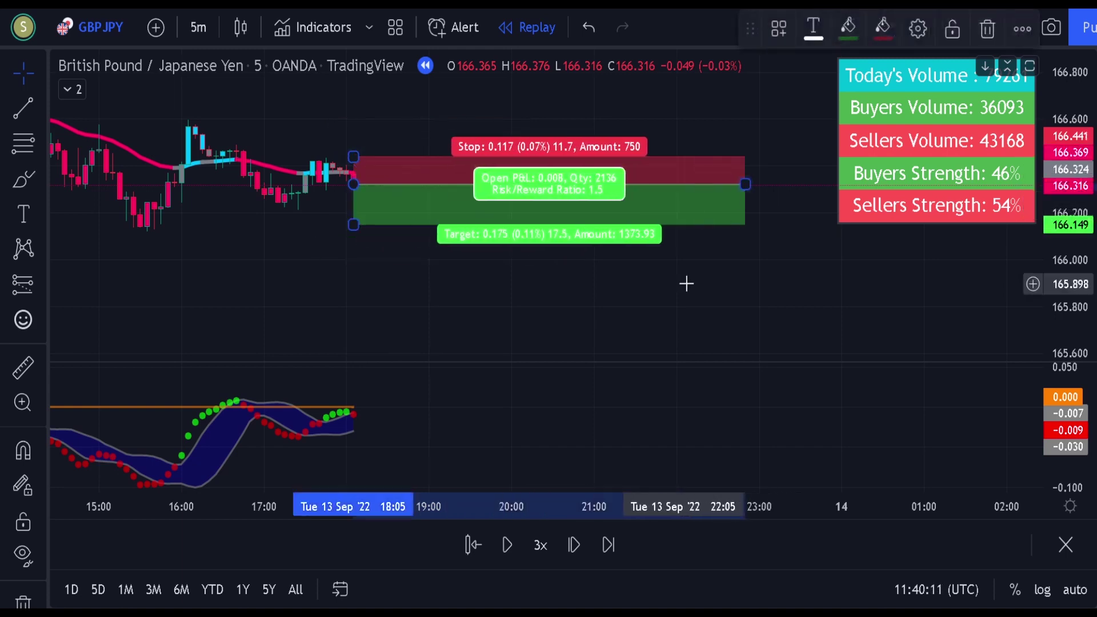
- Replay forward at 10x, pause, and narrow the short position box
left_click(540, 544)
left_click(594, 350)
left_click(507, 544)
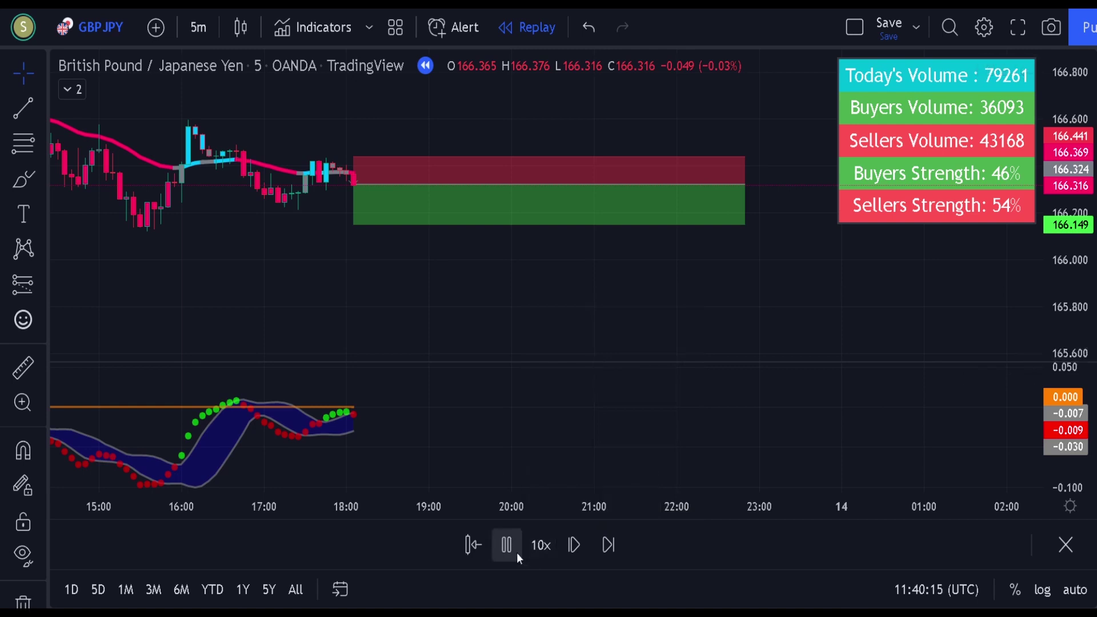
left_click(507, 545)
left_click_drag(690, 184, 339, 183)
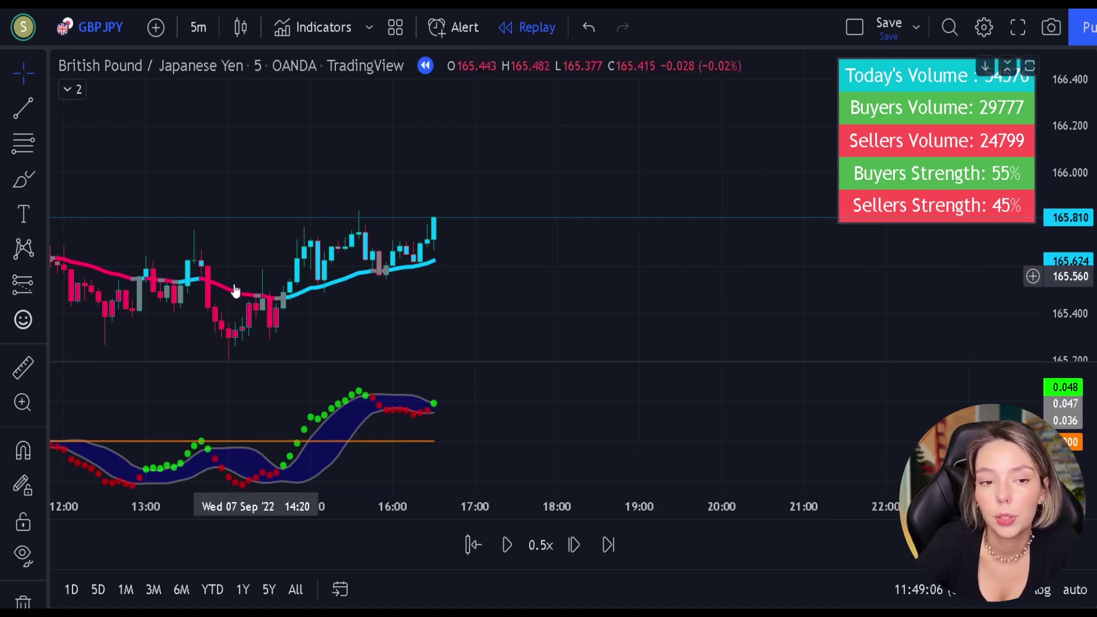
- Place a long position at the latest 7 Sep candle with 1.5 risk/reward, extended to the chart's right edge
left_click(29, 287)
left_click(74, 286)
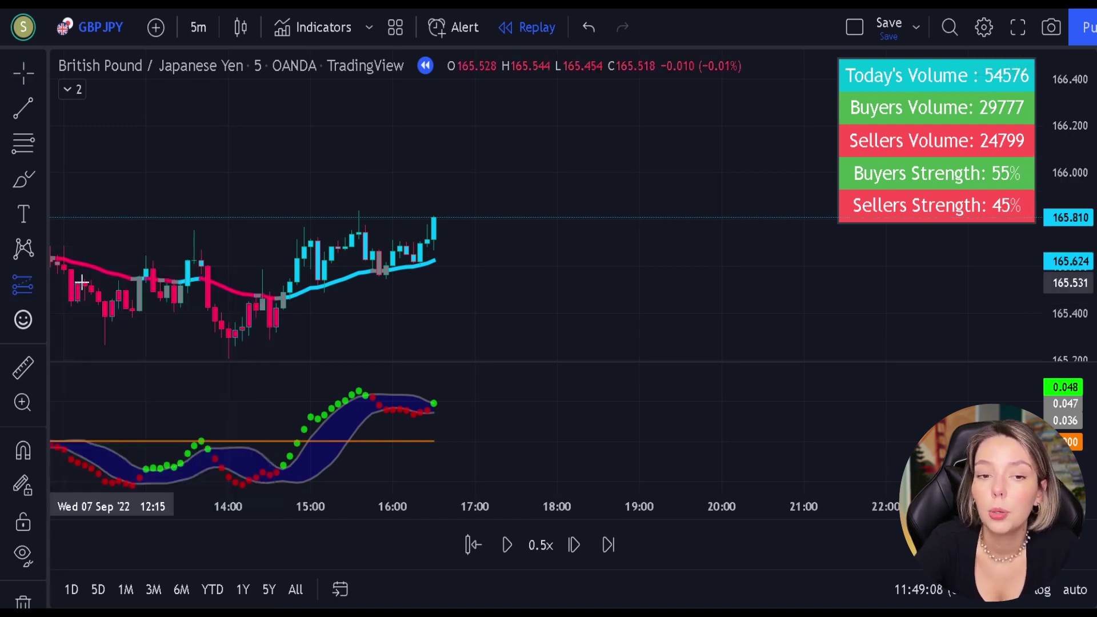
left_click(435, 215)
mouse_move(433, 247)
left_mouse_down()
mouse_move(451, 282)
mouse_move(458, 270)
left_mouse_up()
left_click_drag(433, 186, 434, 136)
left_click_drag(584, 217, 1039, 217)
- Replay forward at 10x, pause, and check the long position's result with earlier bars in view
left_click(541, 545)
left_click(574, 357)
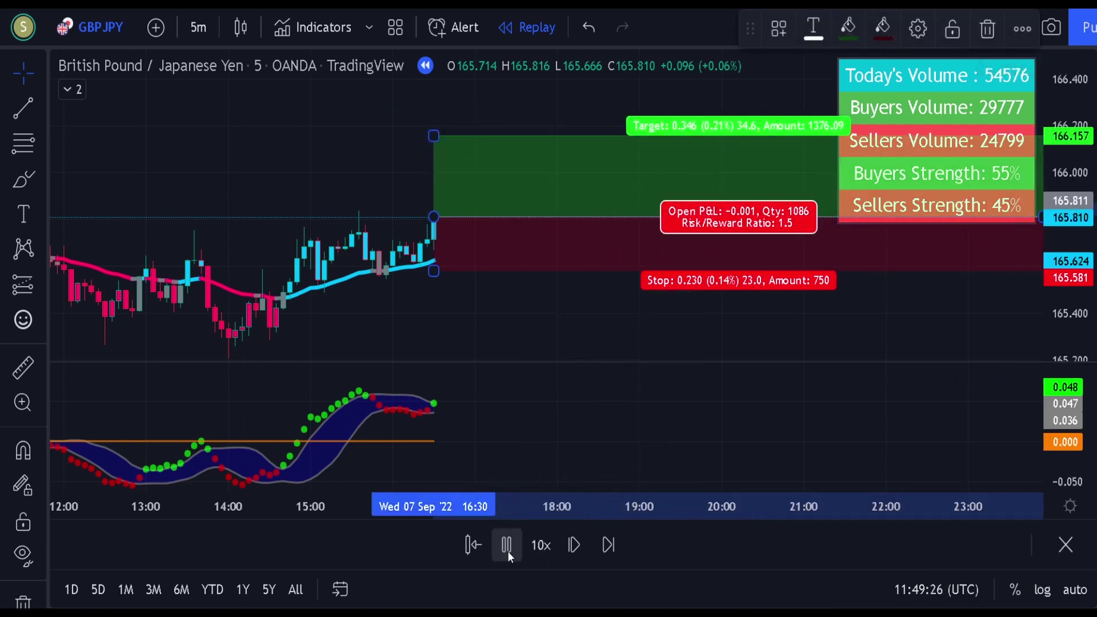
left_click(507, 551)
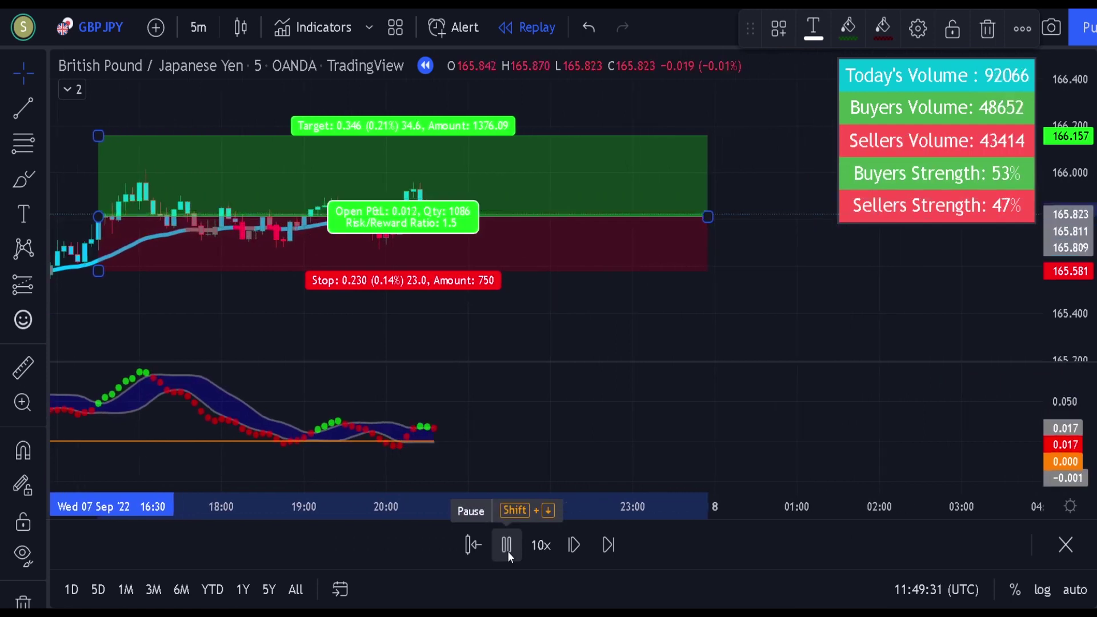
left_click(514, 316)
left_click(509, 547)
left_click(459, 210)
left_click_drag(459, 210, 752, 211)
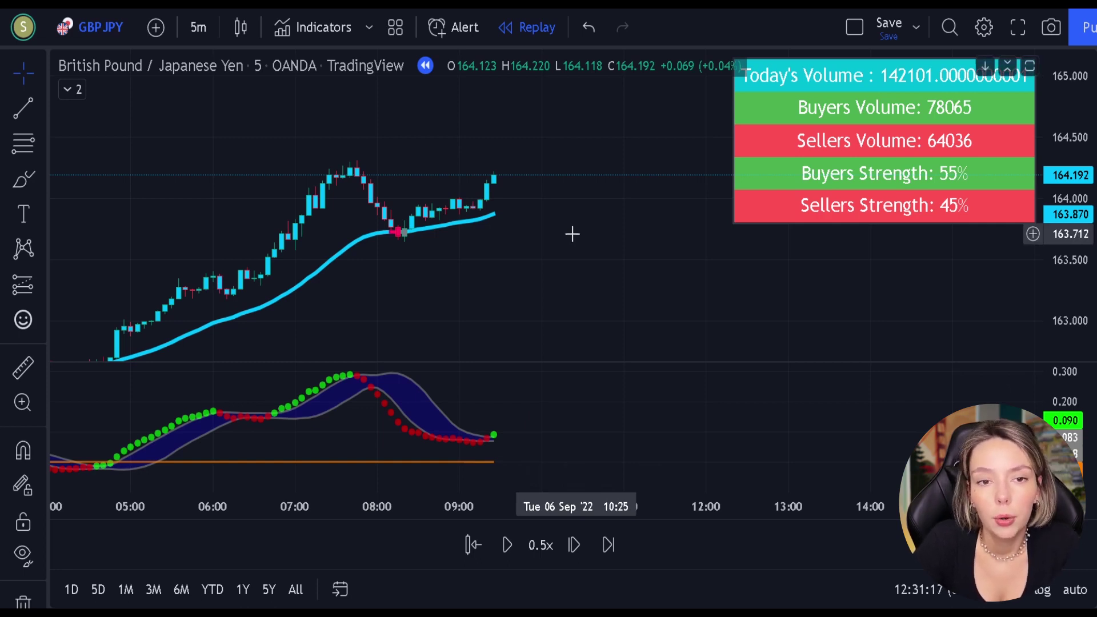
- Place a long position from 164.192 on the 09:25 candle, target near 165.0, about 1.5 risk/reward
left_click_drag(392, 284, 477, 277)
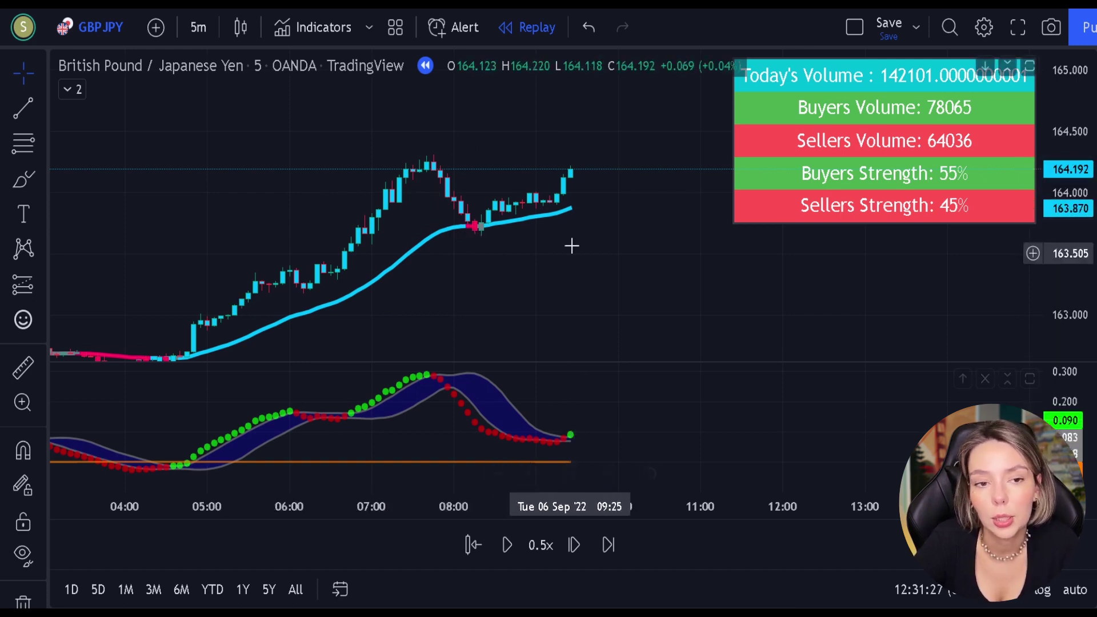
left_click_drag(572, 223, 541, 232)
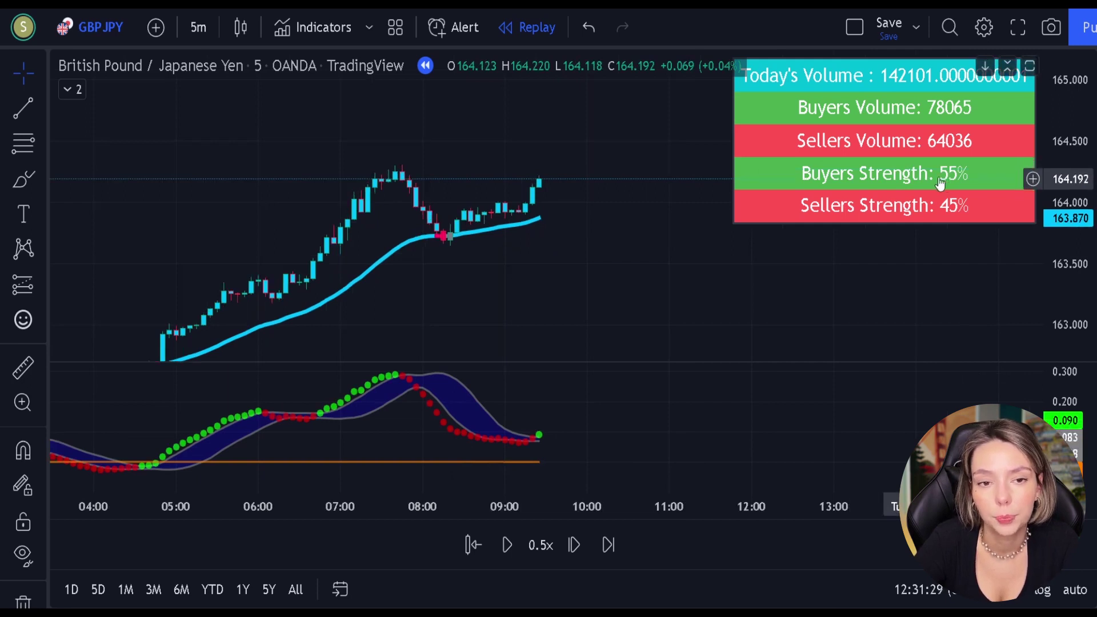
left_click(24, 286)
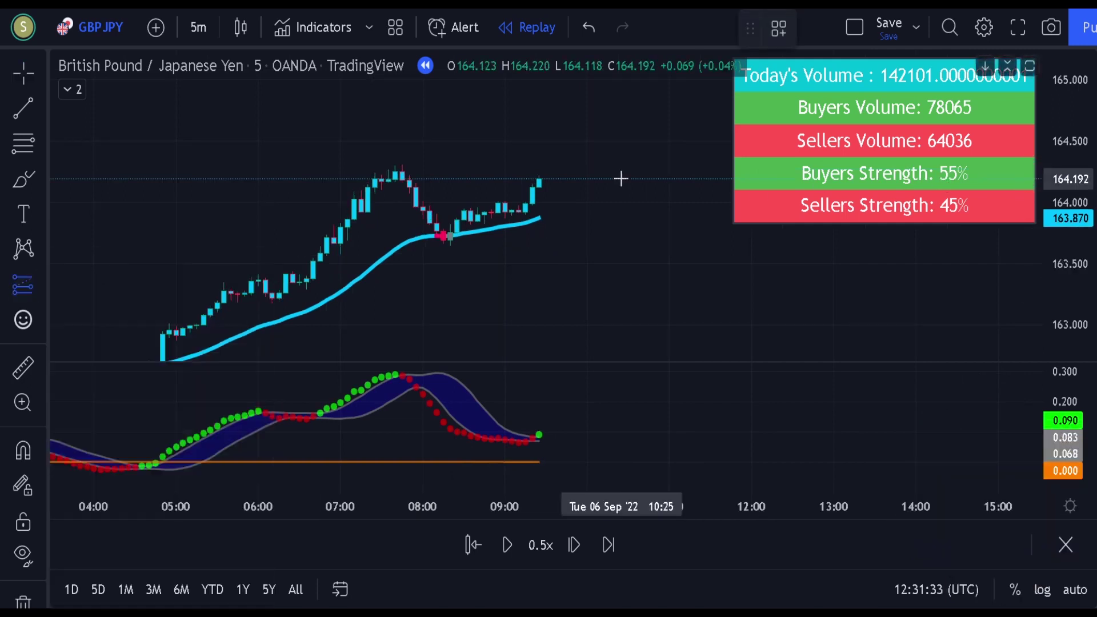
left_click(538, 181)
left_click_drag(538, 220, 538, 256)
left_click_drag(539, 135, 365, 245)
left_click_drag(402, 190, 398, 167)
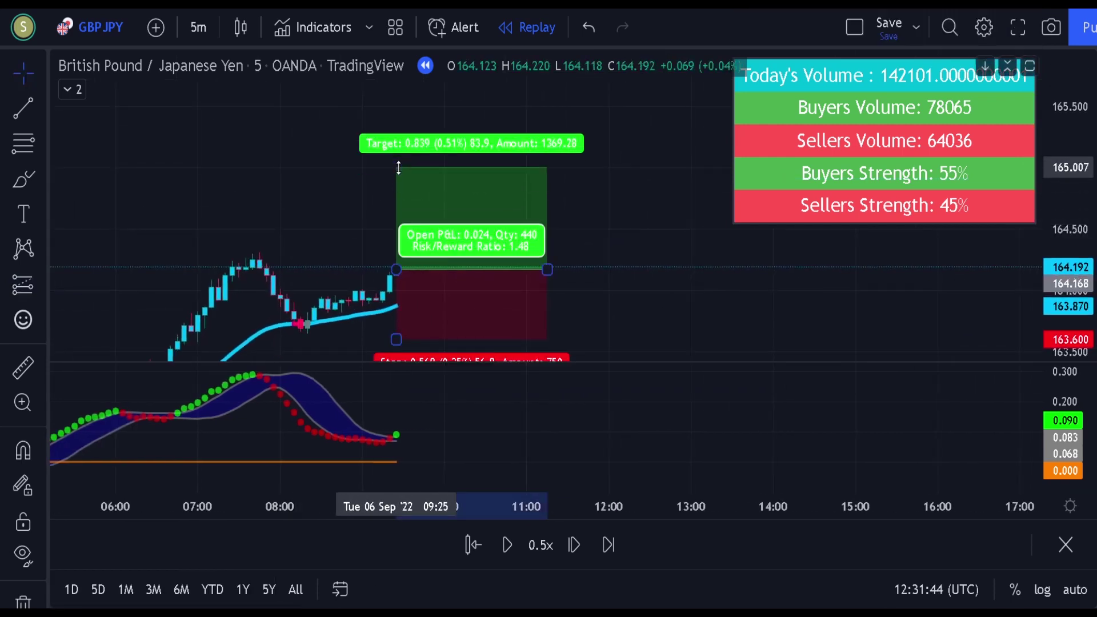
left_click_drag(547, 270, 1031, 270)
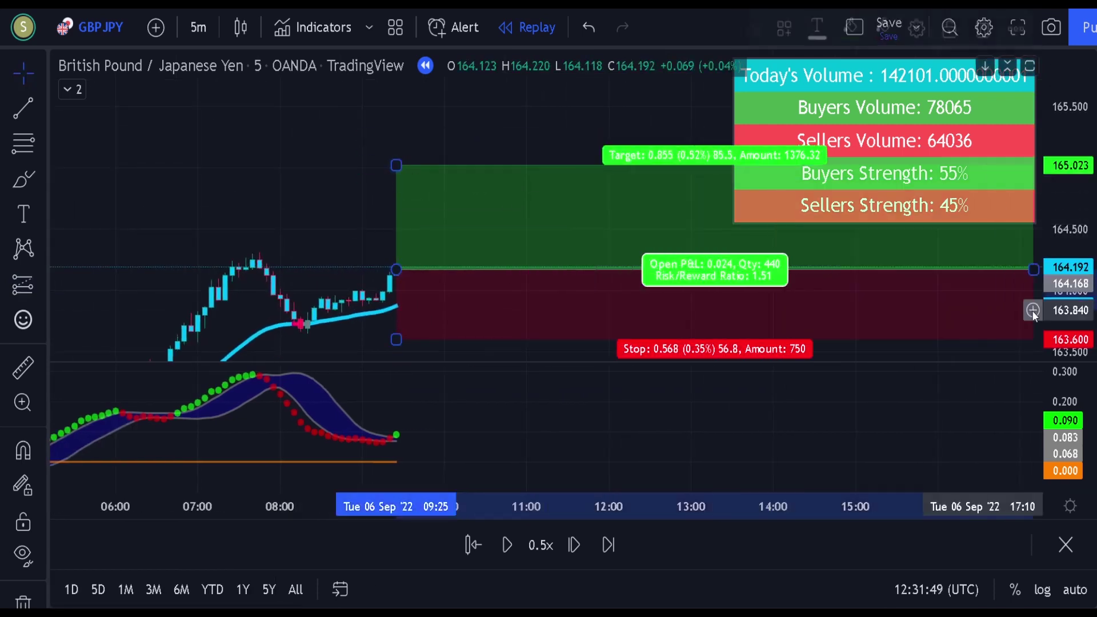
- Replay at 10x speed until the long trade closes at its 165.023 target
left_click_drag(561, 141, 268, 152)
left_click(541, 545)
left_click(600, 345)
left_click(509, 546)
left_click(512, 548)
left_click(574, 474)
left_click(504, 558)
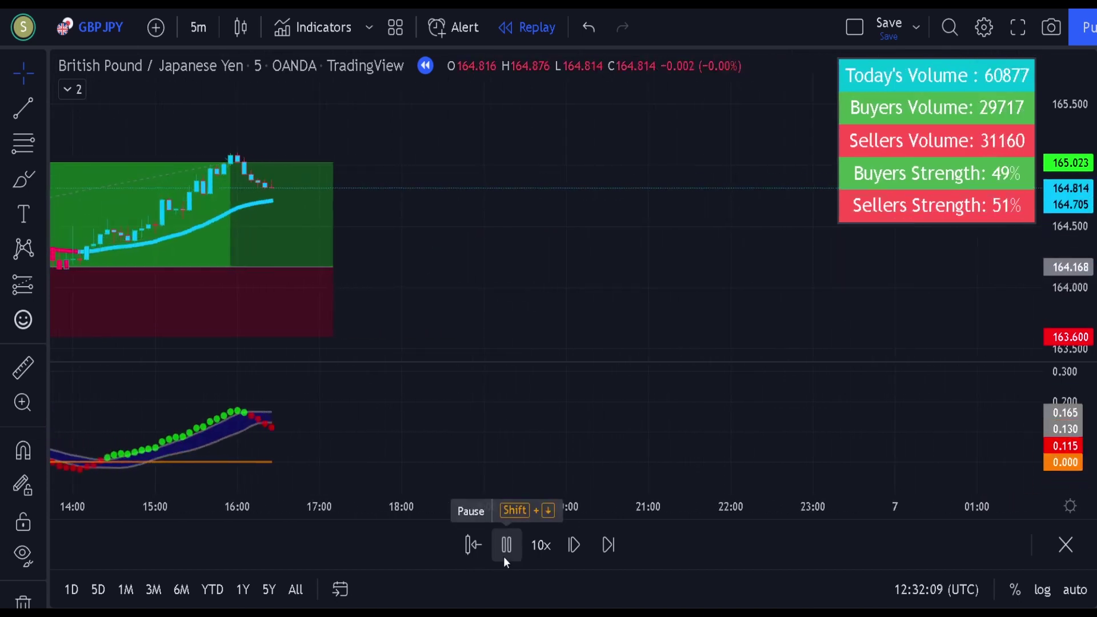
left_click(504, 561)
left_click_drag(394, 257, 707, 272)
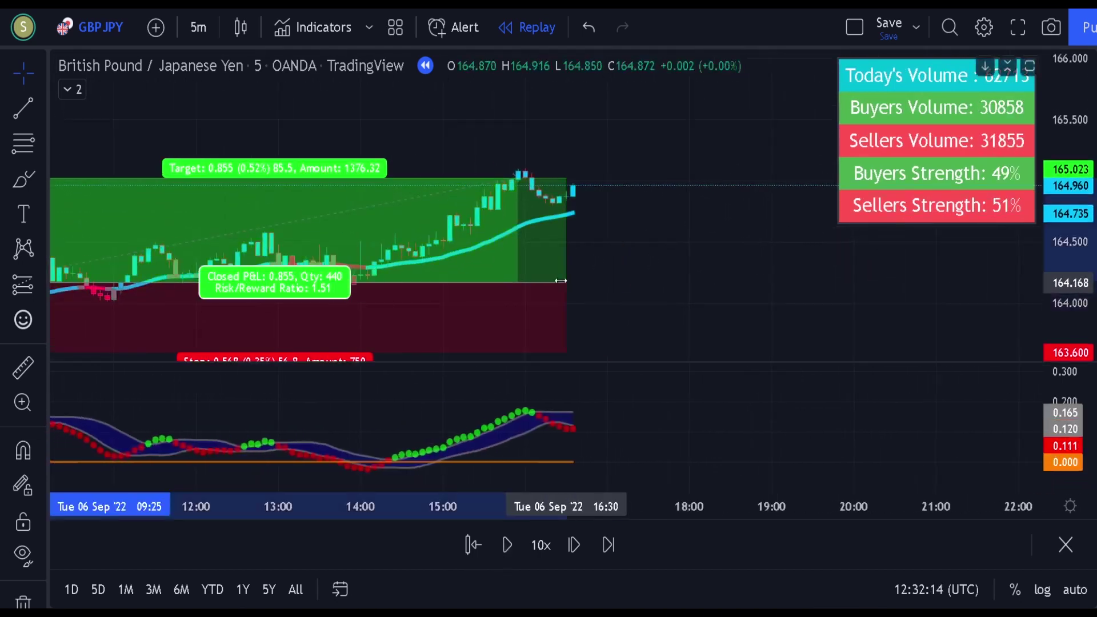